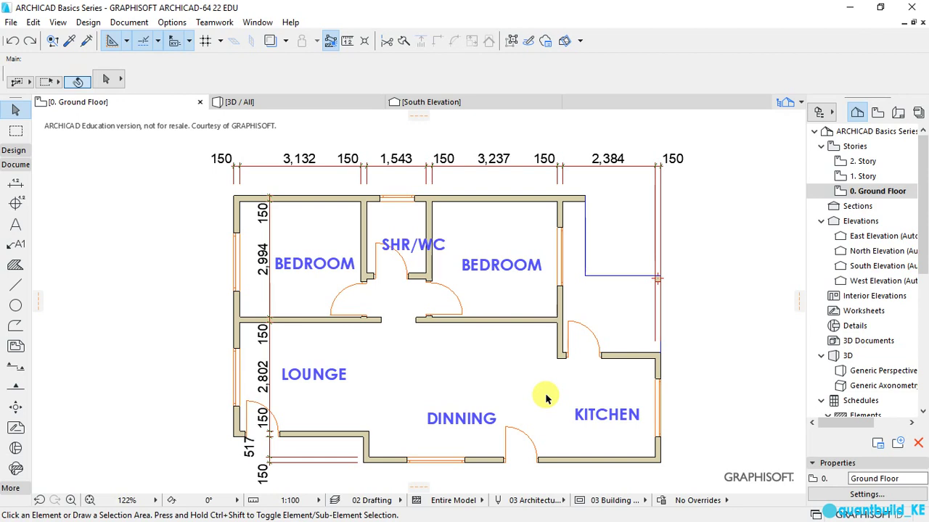
Check the house in 3D, return to the ground floor plan, and select all six doors to open their shared settings.
key(F3)
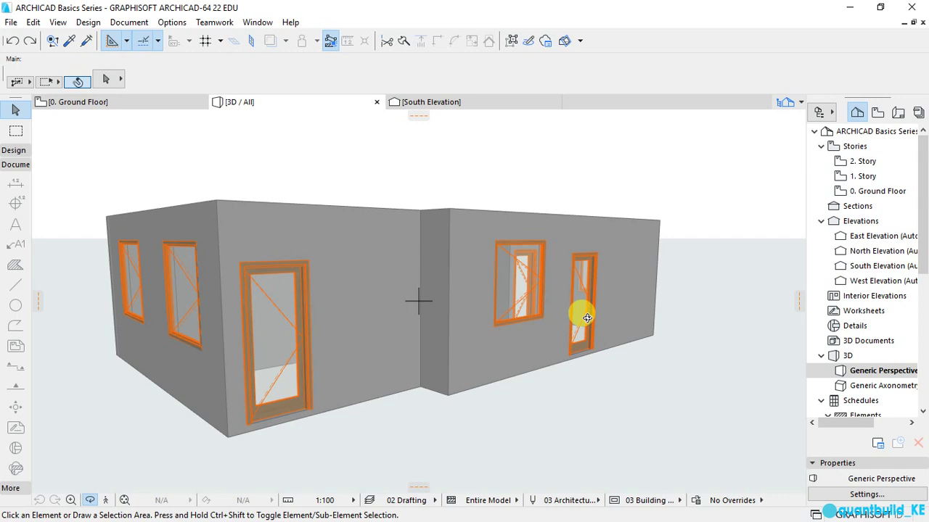
key(F2)
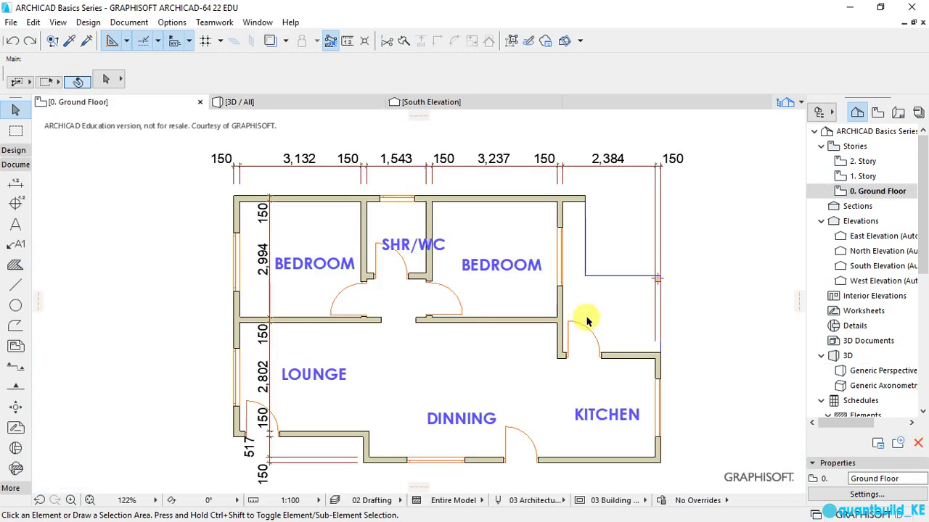
click(506, 428)
shift+click(565, 353)
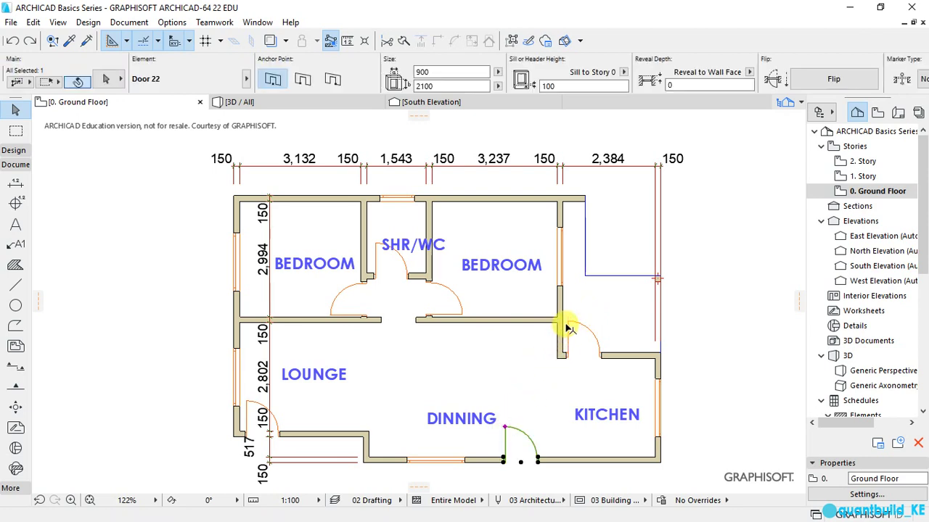
shift+click(455, 312)
shift+click(334, 316)
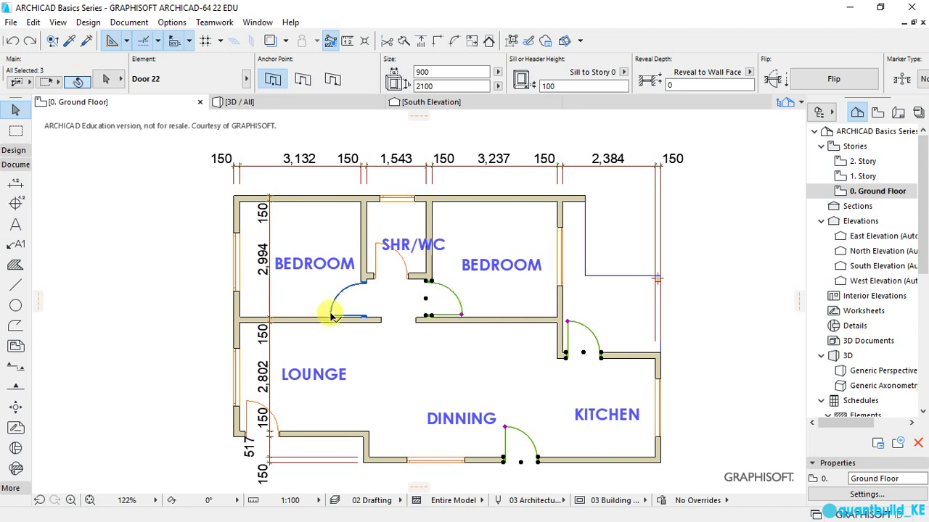
shift+click(375, 246)
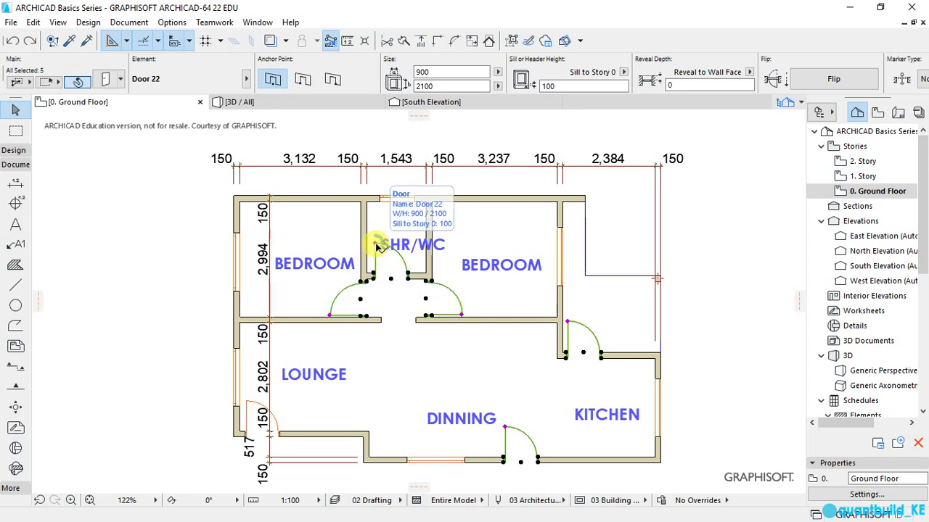
shift+click(240, 405)
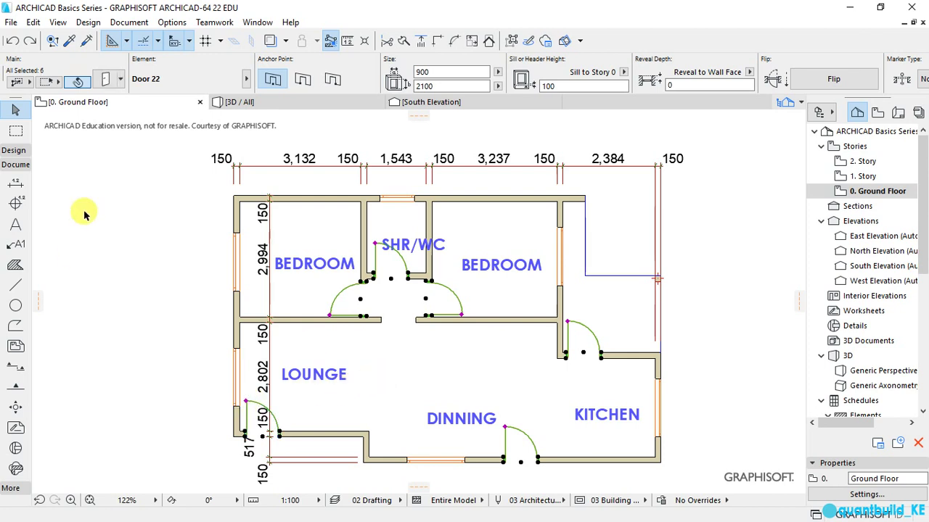
click(107, 78)
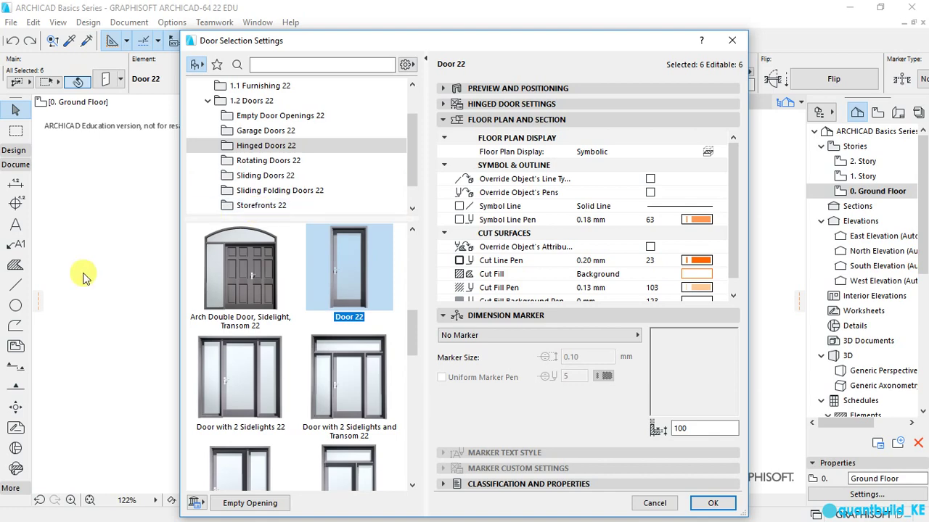
Set the sill height to Story 0 of the selected hinged doors to 0.
click(468, 93)
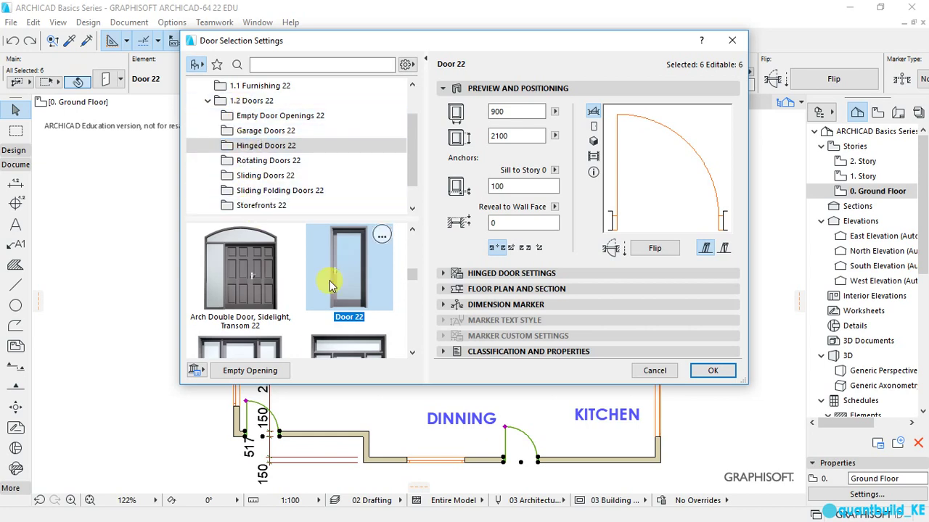
scroll(328, 283, down, 2)
scroll(328, 283, up, 2)
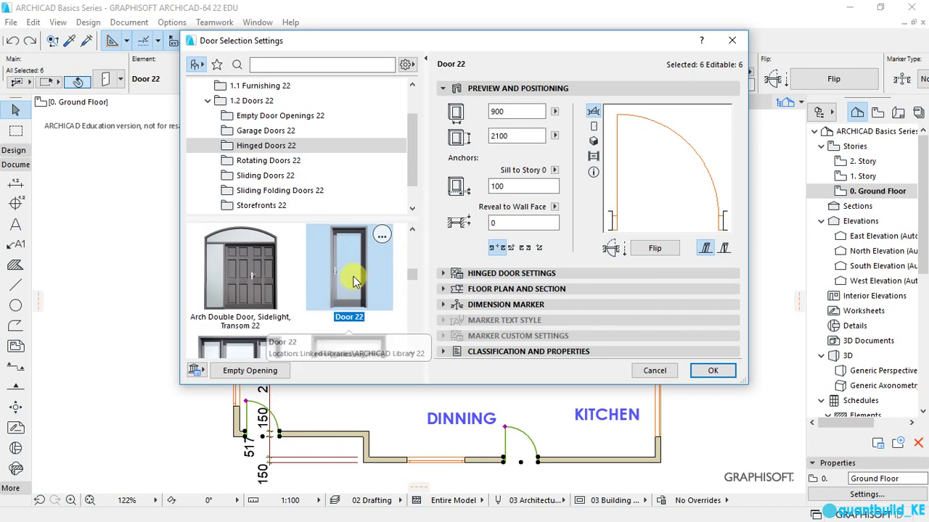
click(353, 280)
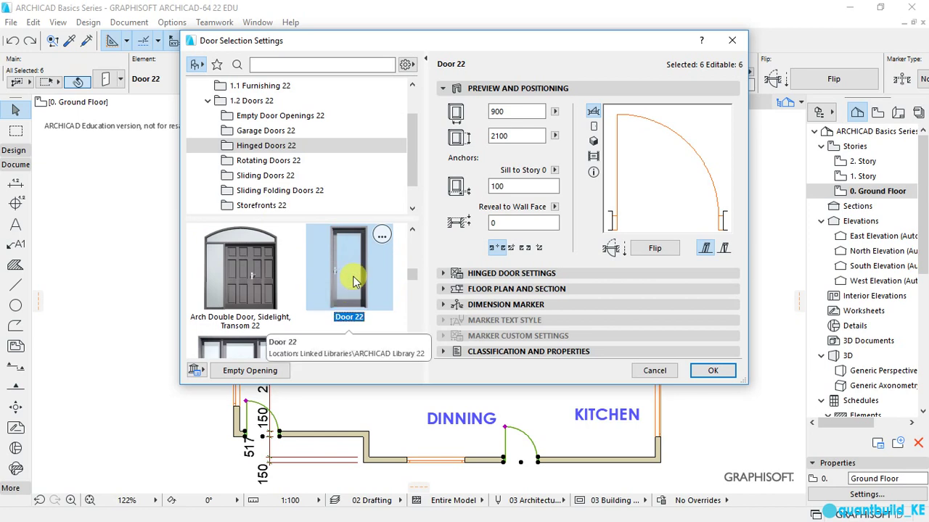
click(508, 110)
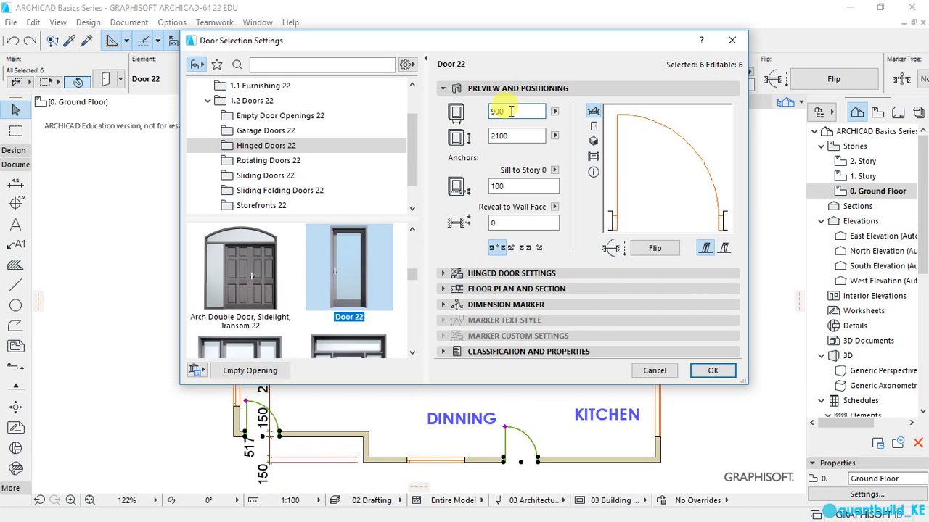
click(521, 134)
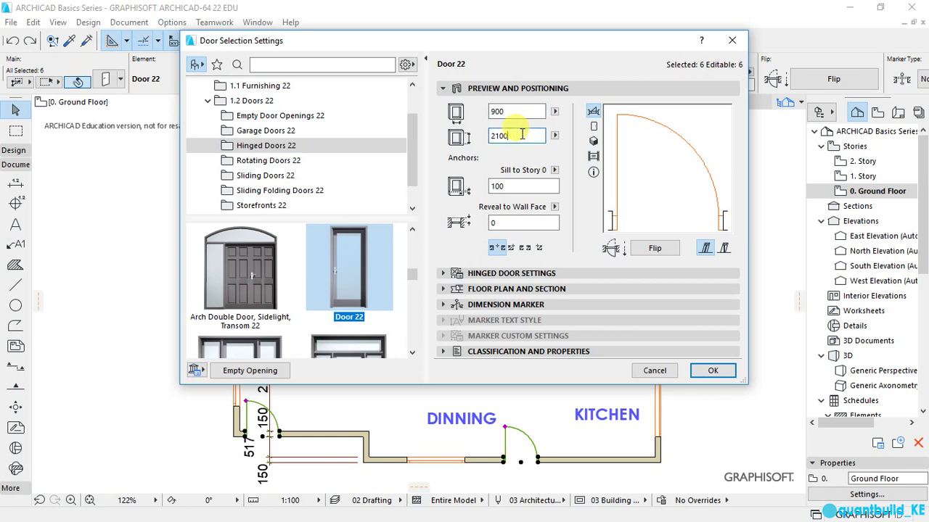
click(513, 185)
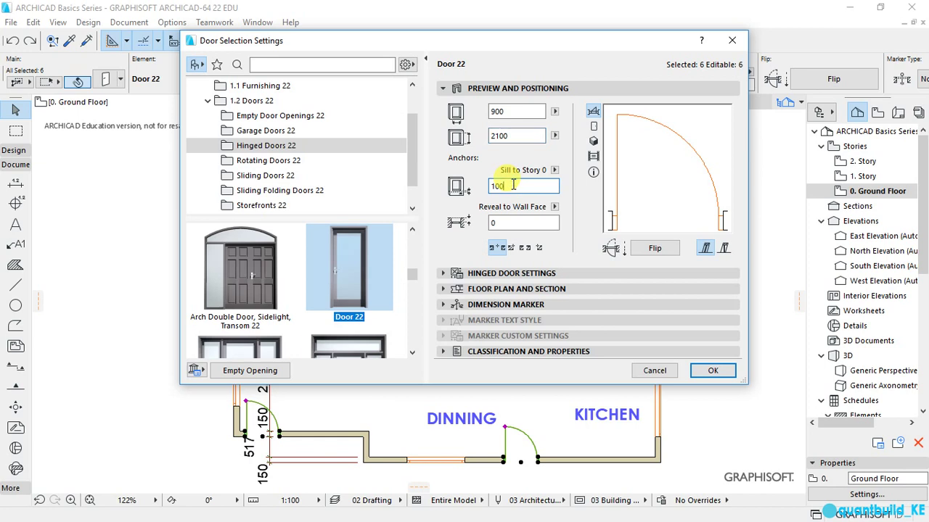
double_click(513, 185)
text(0)
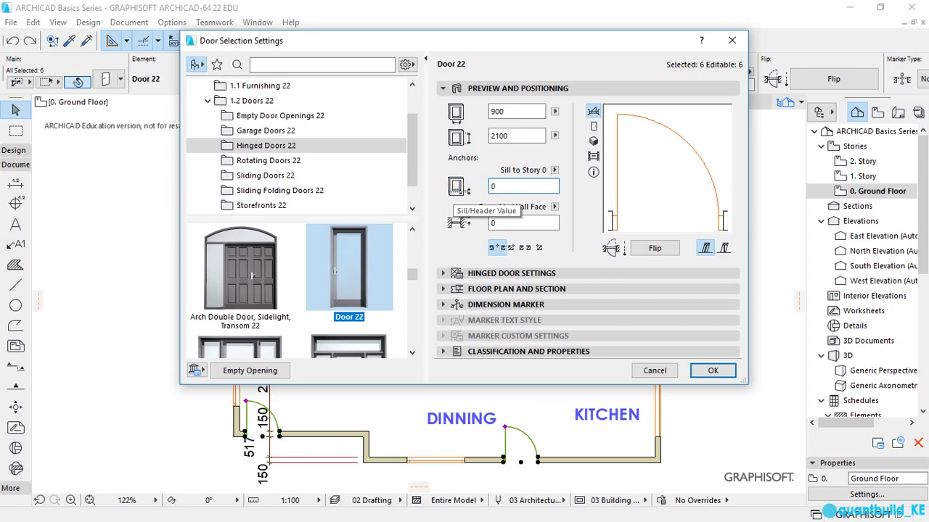
click(453, 190)
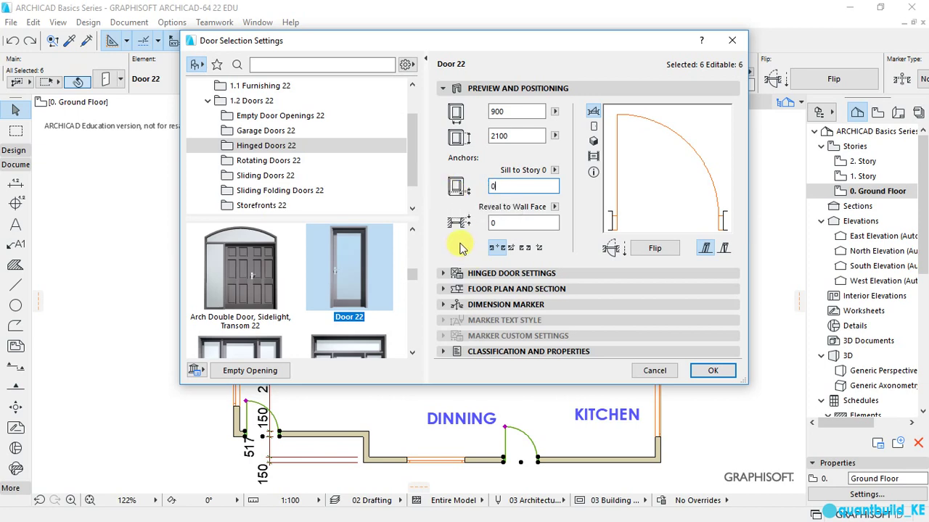
Review the opening type and frame options in the hinged door settings.
click(479, 278)
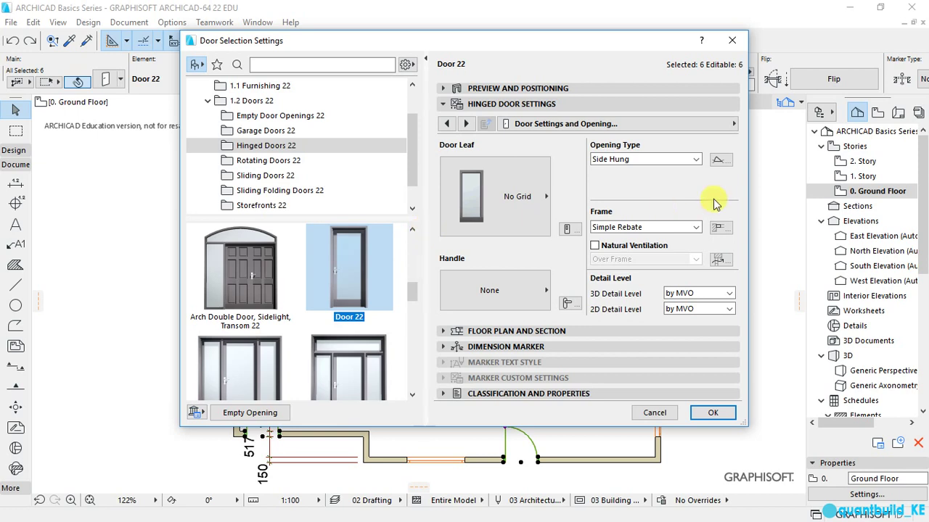
click(695, 160)
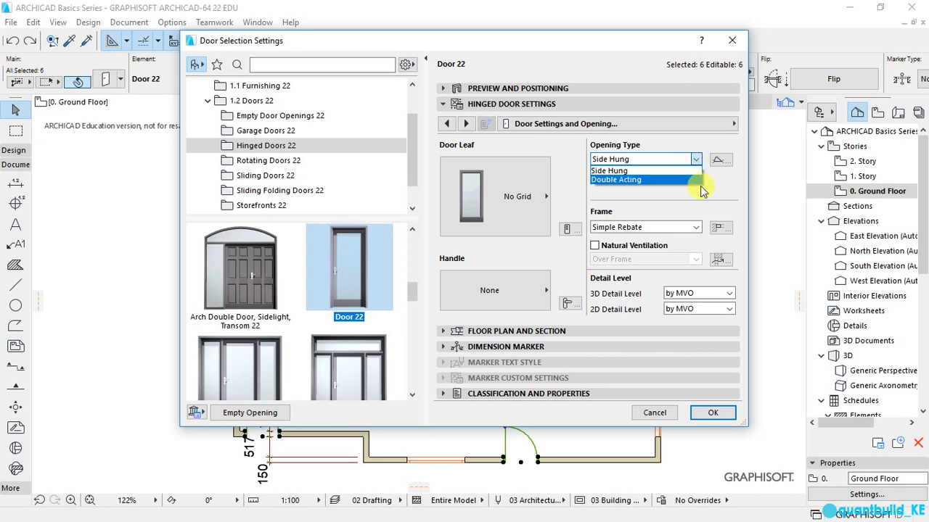
click(709, 190)
click(695, 230)
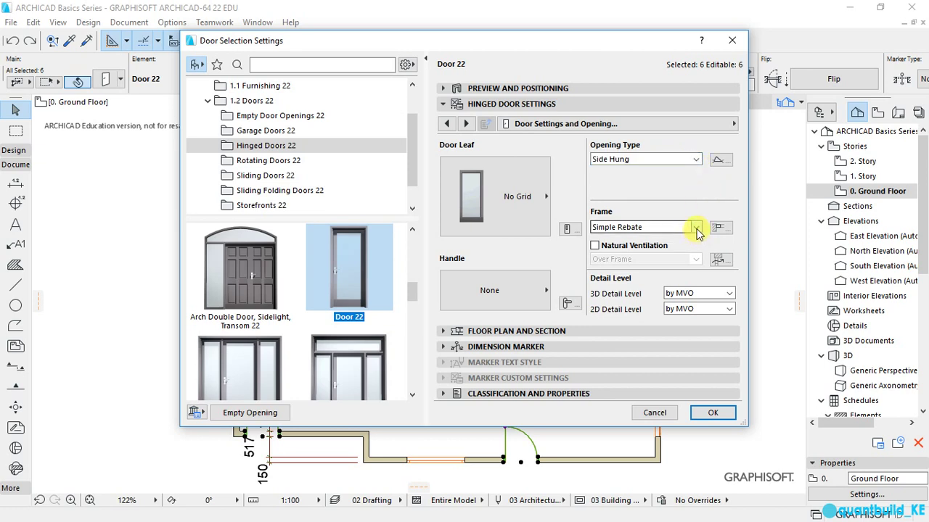
click(698, 190)
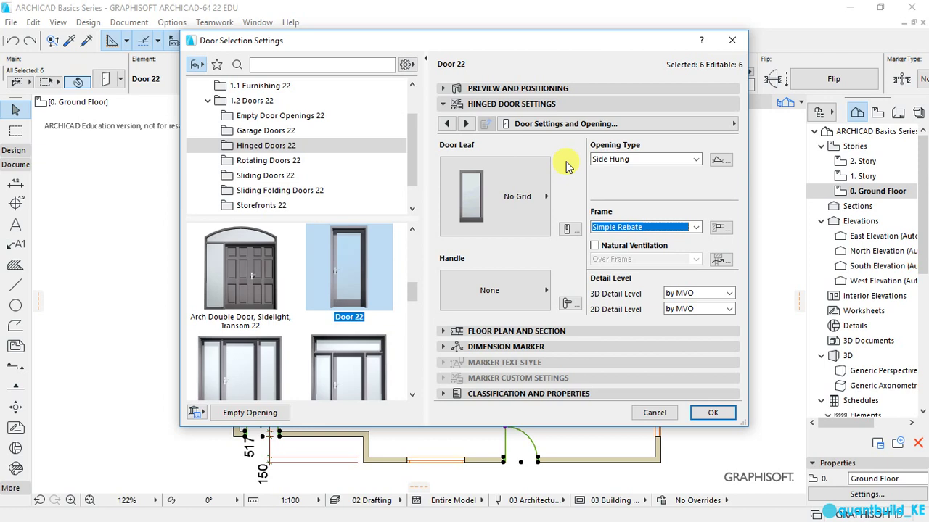
Browse the door leaf designs and apply Style 34 to the selected doors.
click(490, 190)
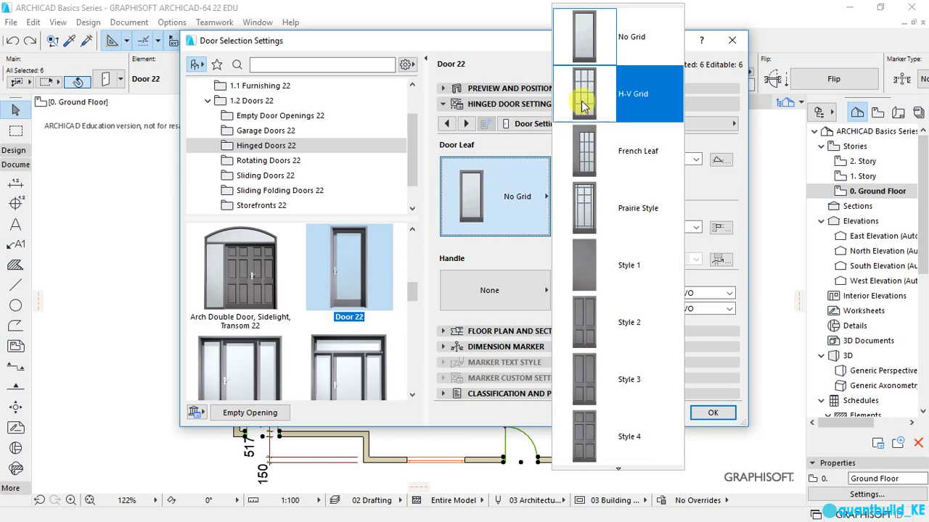
scroll(606, 143, down, 3)
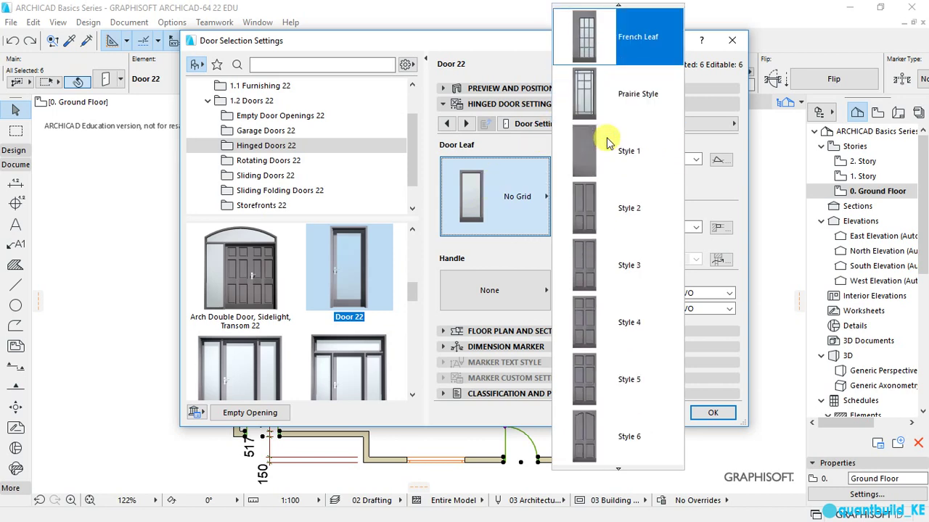
scroll(606, 145, down, 7)
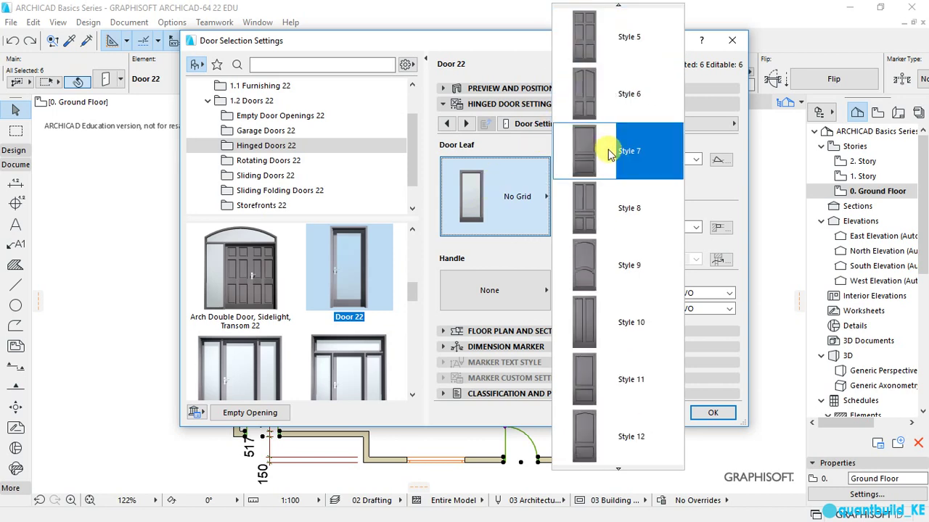
scroll(608, 155, down, 6)
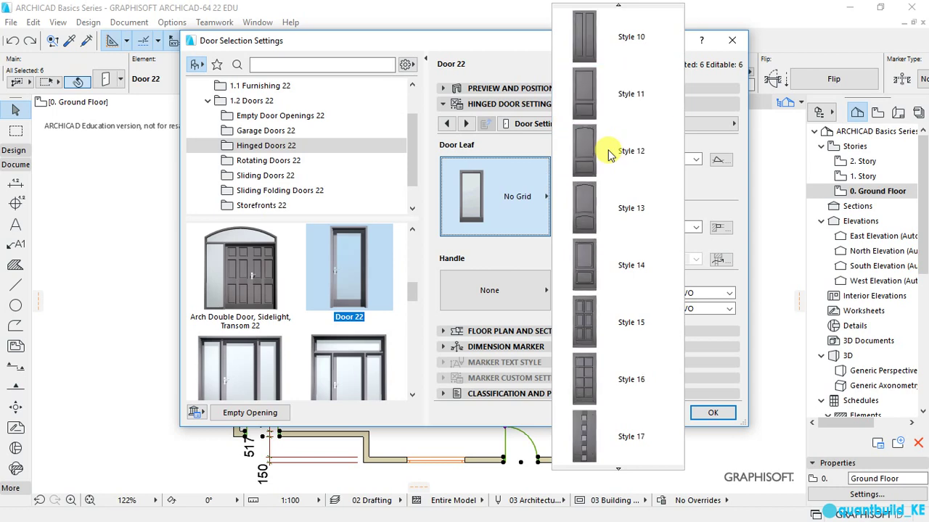
scroll(608, 155, down, 3)
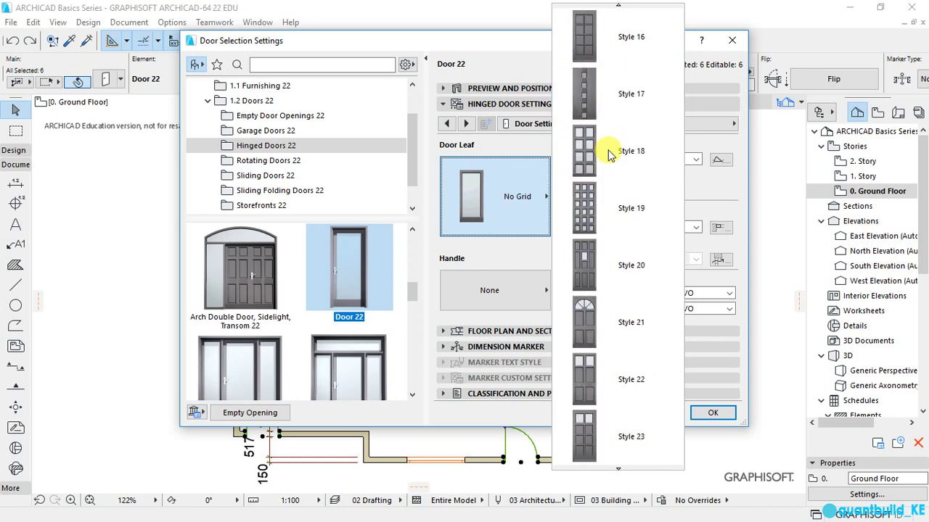
scroll(608, 155, down, 9)
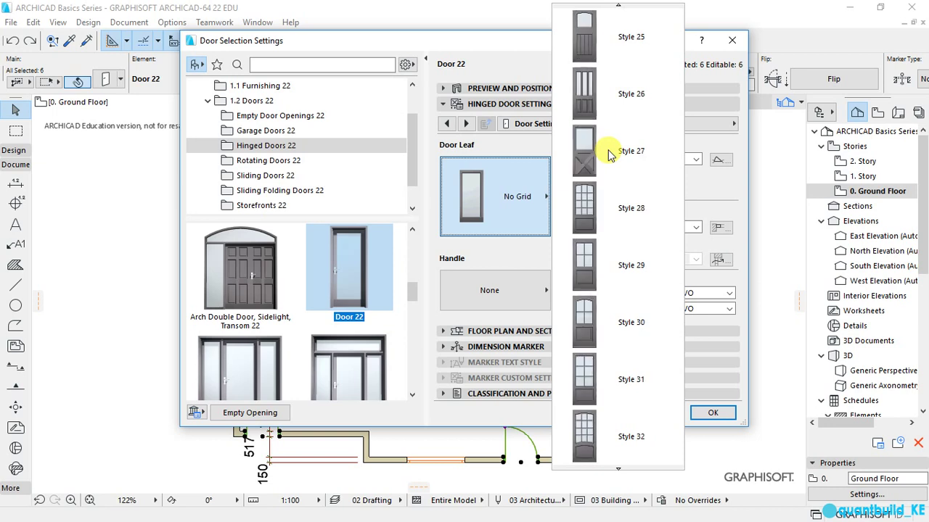
scroll(608, 155, down, 10)
scroll(607, 155, down, 5)
scroll(609, 152, down, 12)
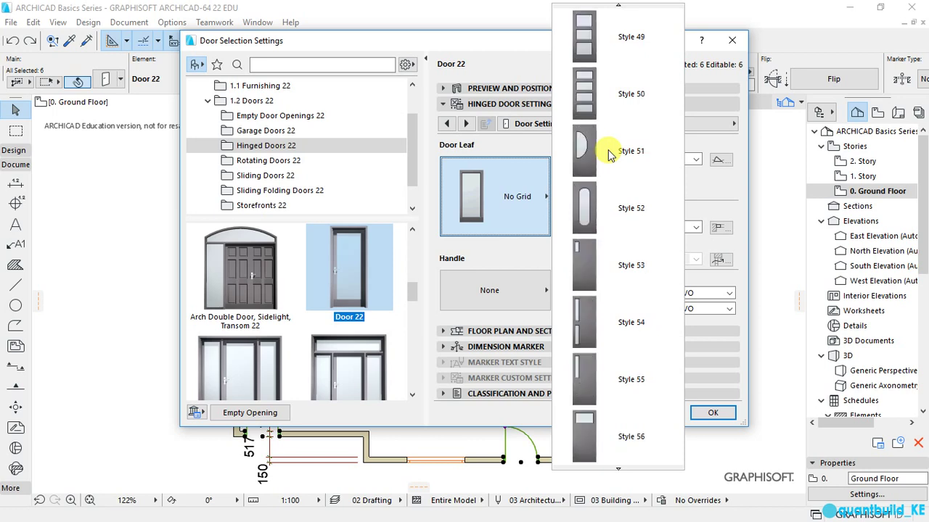
scroll(612, 185, up, 6)
scroll(611, 189, up, 14)
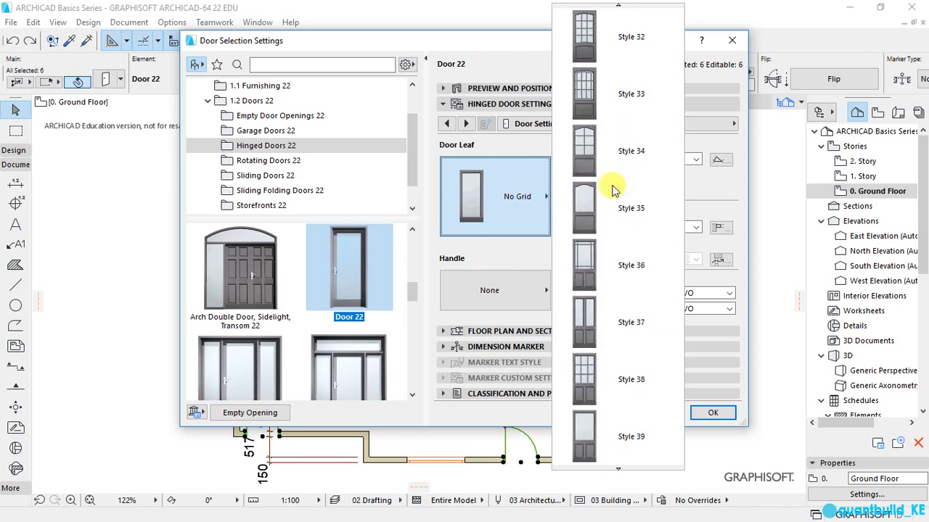
click(591, 161)
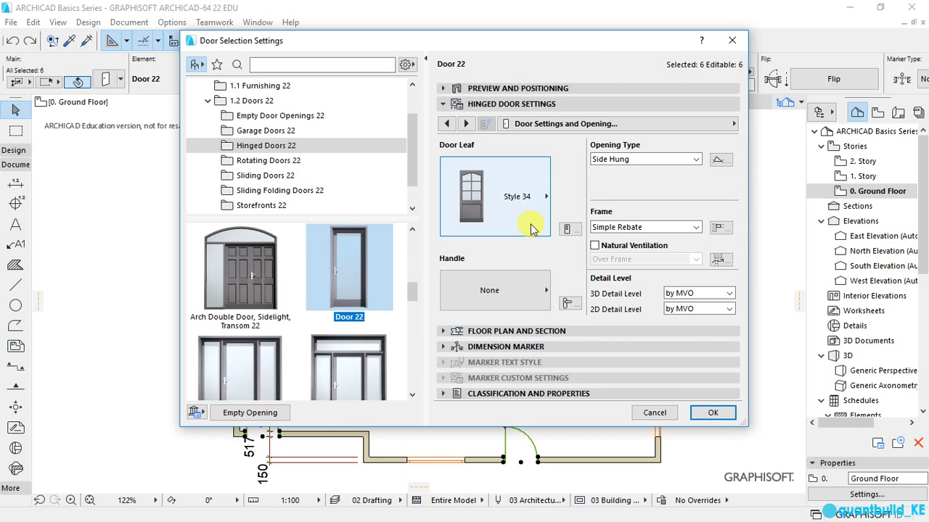
Fit the selected doors with the Knob 3 handle.
click(496, 291)
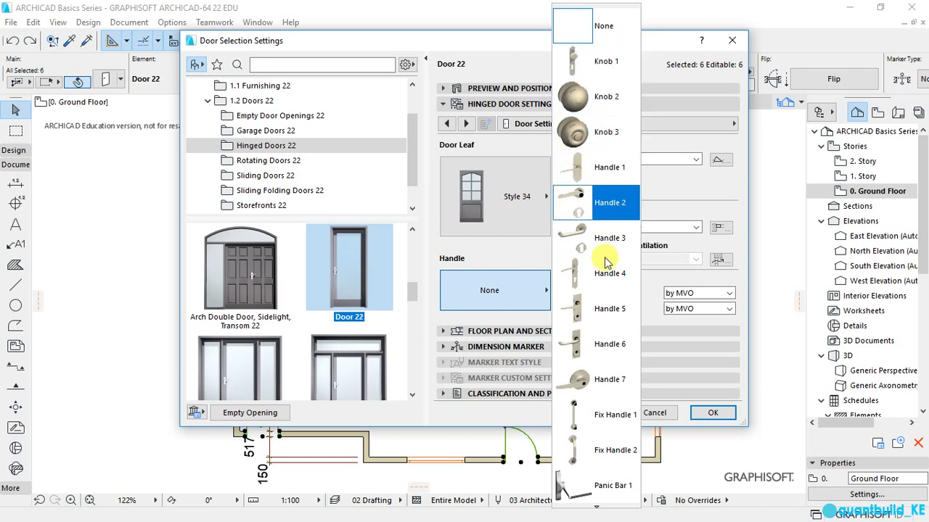
scroll(604, 265, down, 2)
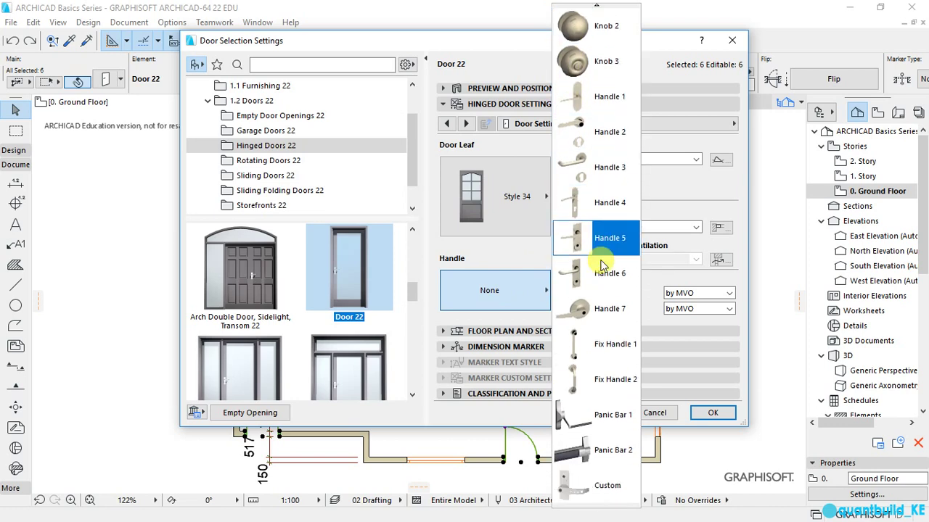
scroll(602, 266, up, 1)
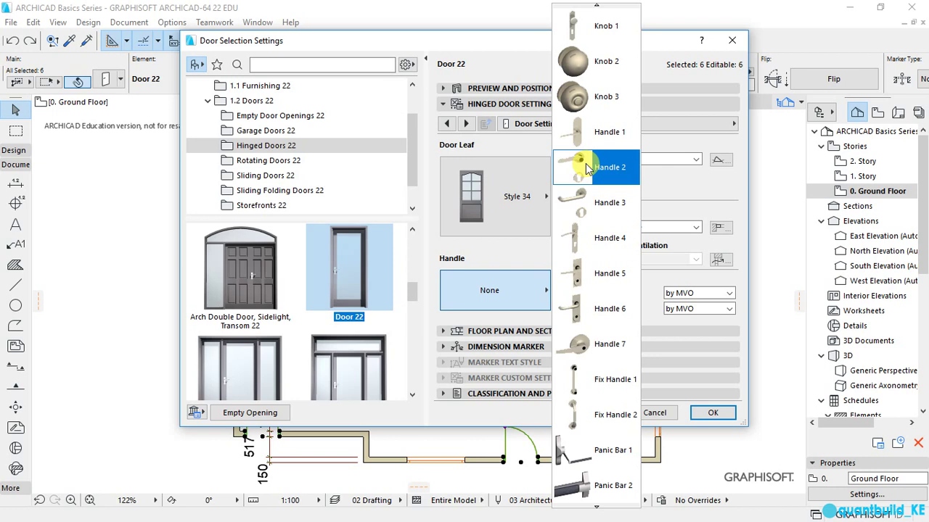
click(585, 96)
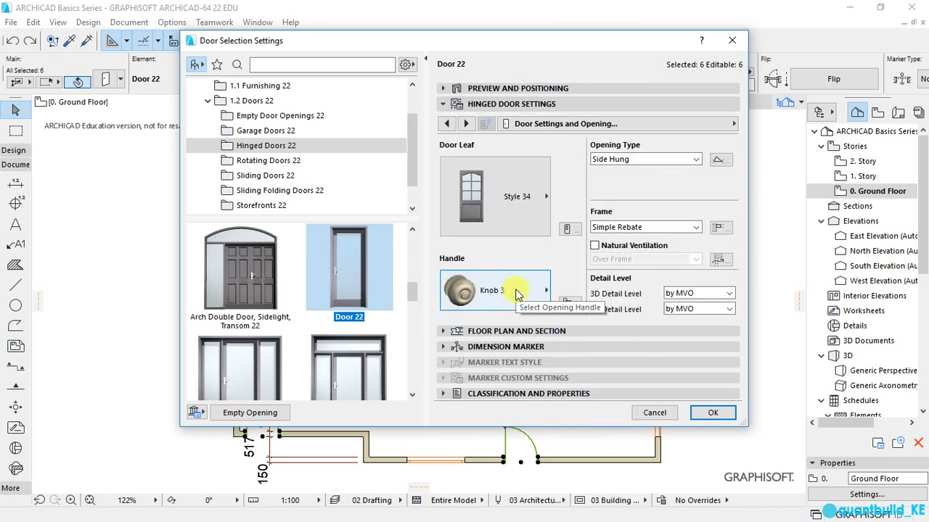
Review the symbol line pen, cut line pen and cut fill choices of the selected doors, and apply the door settings.
click(499, 331)
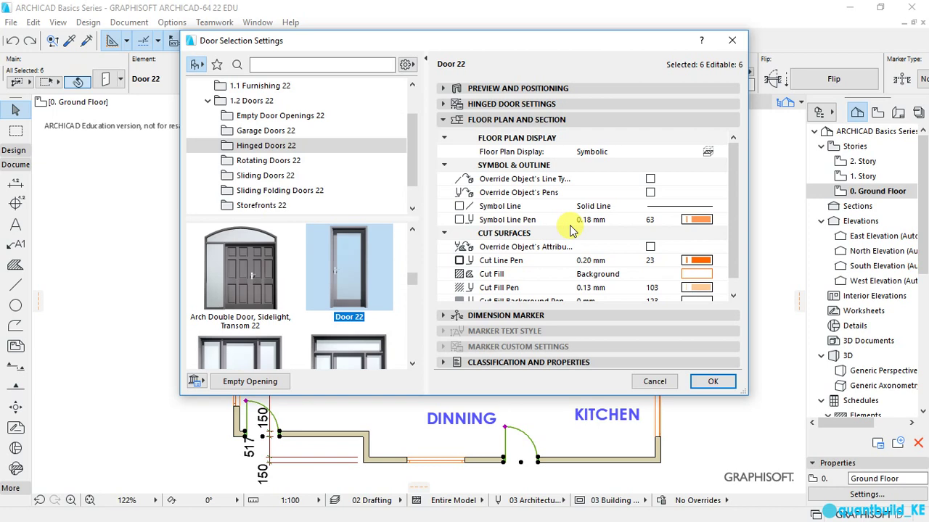
click(693, 220)
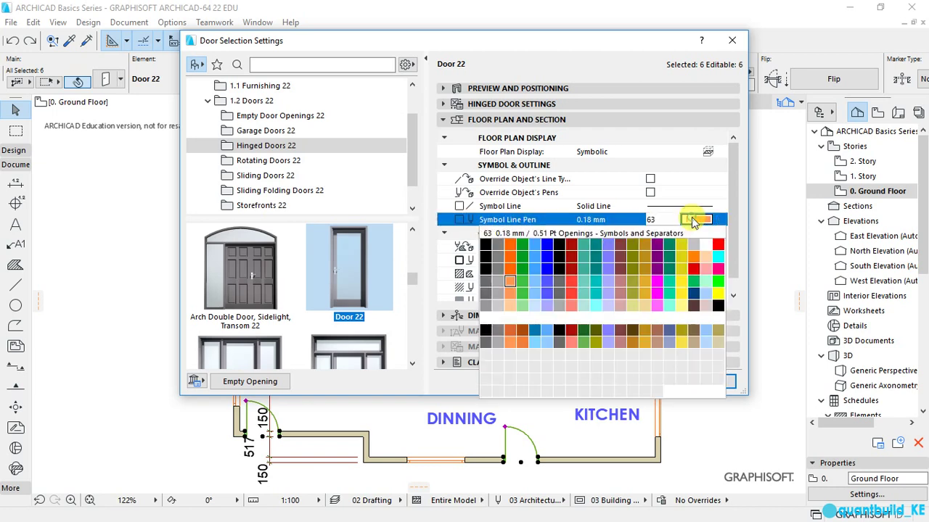
click(697, 220)
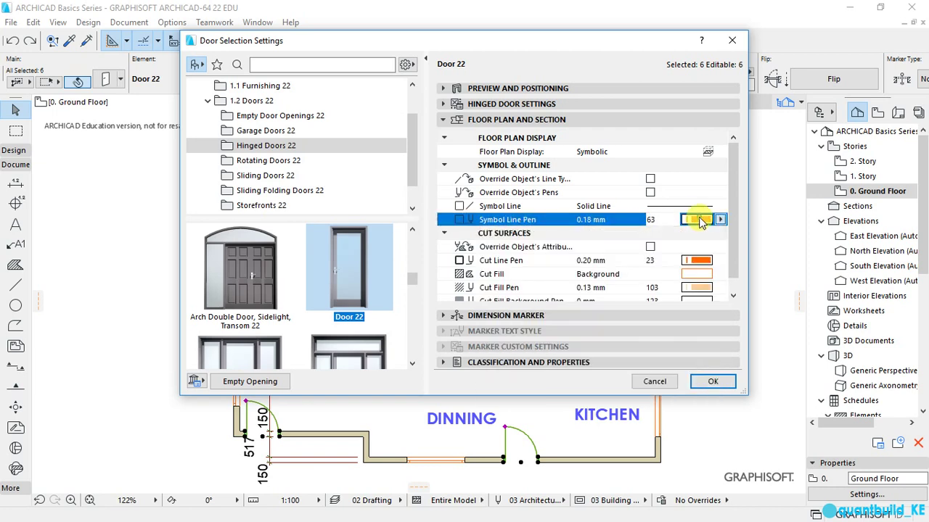
click(698, 259)
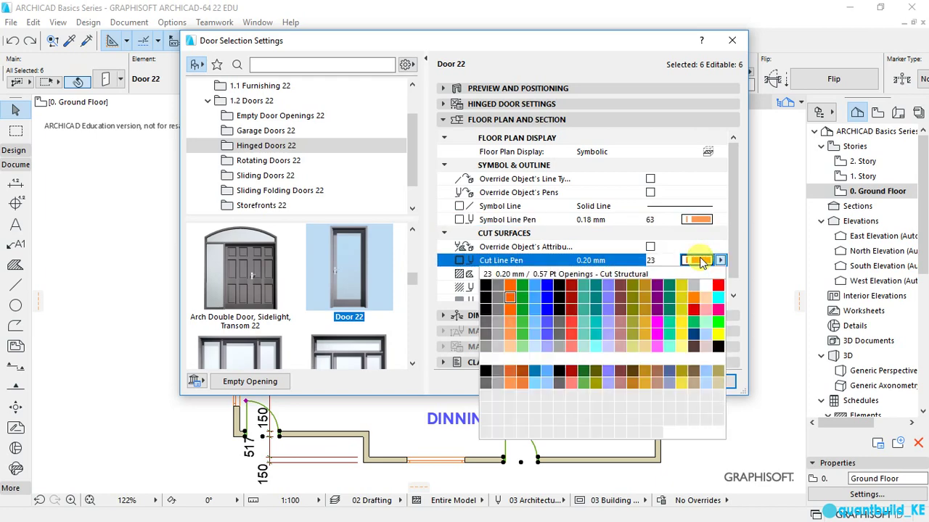
click(700, 259)
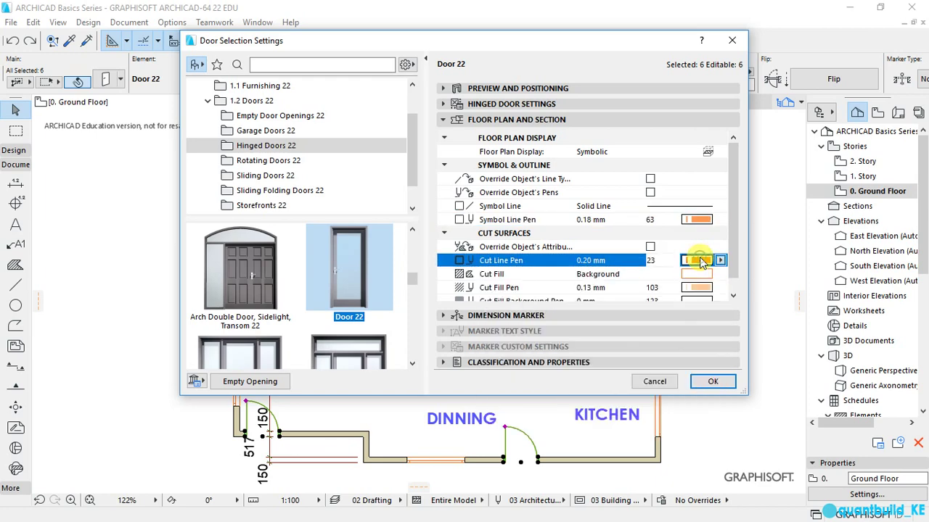
click(685, 274)
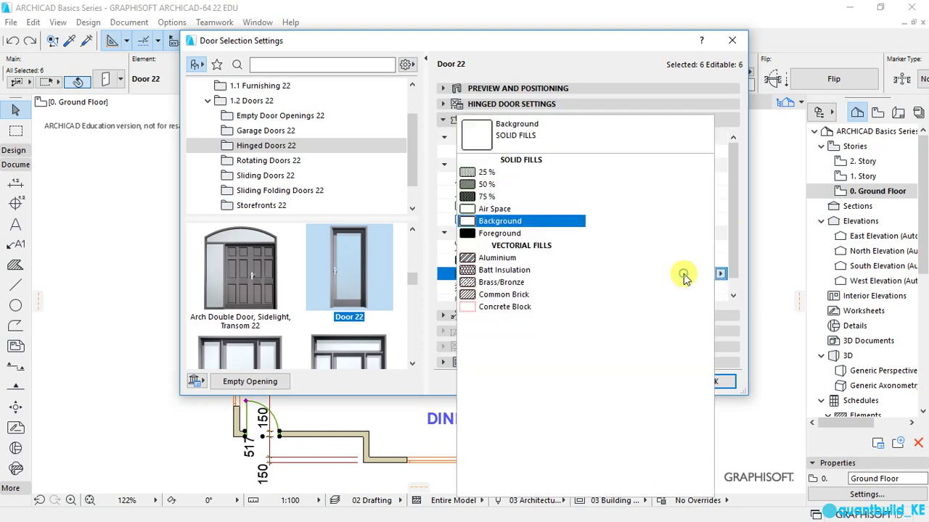
click(765, 221)
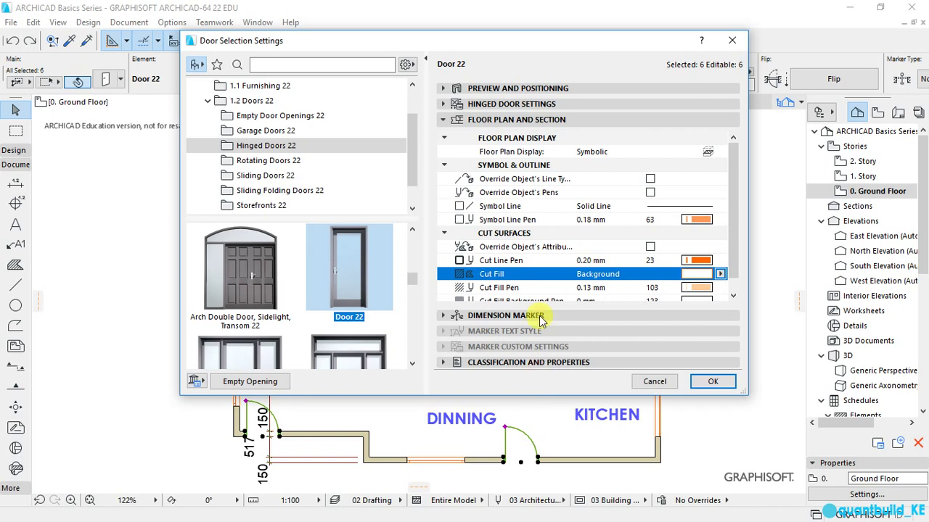
scroll(534, 290, down, 1)
scroll(535, 290, down, 1)
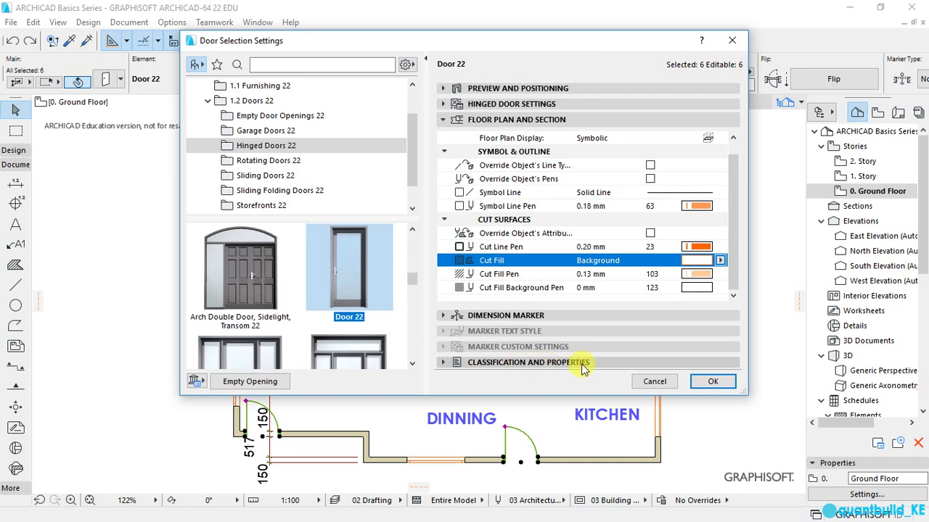
click(707, 384)
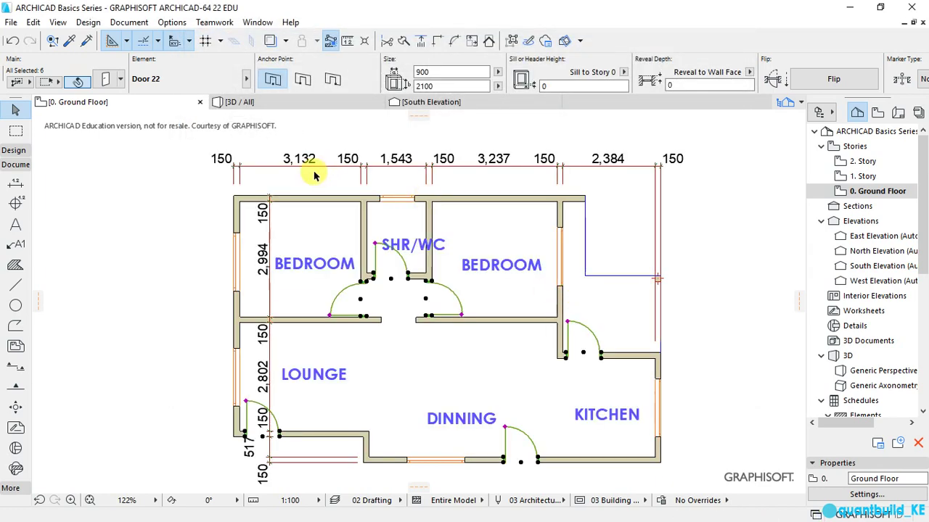
Inspect the restyled doors and the side windows of the house in the 3D view from several angles.
click(243, 102)
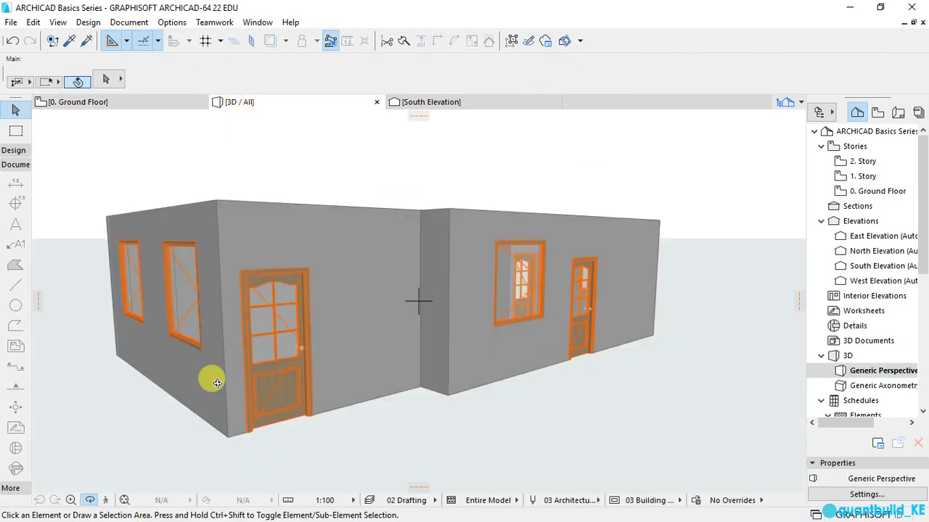
scroll(294, 390, up, 10)
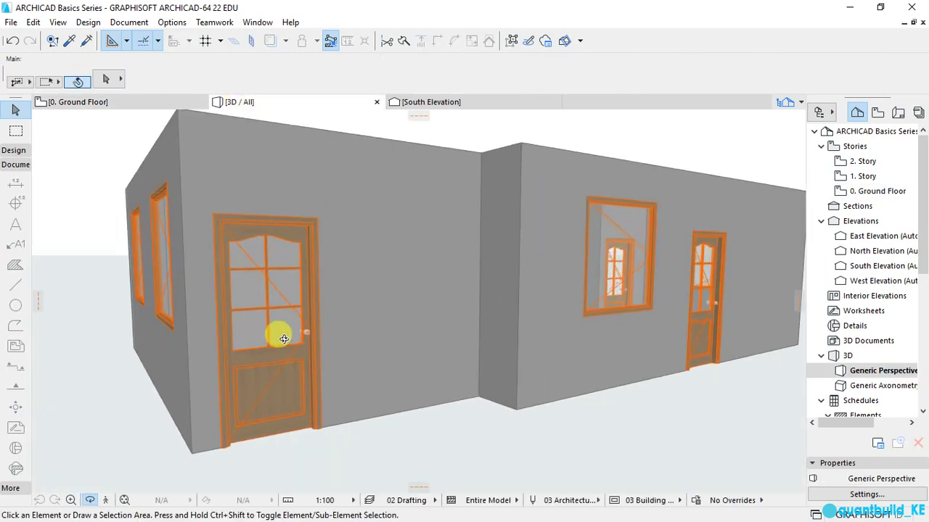
scroll(369, 344, down, 8)
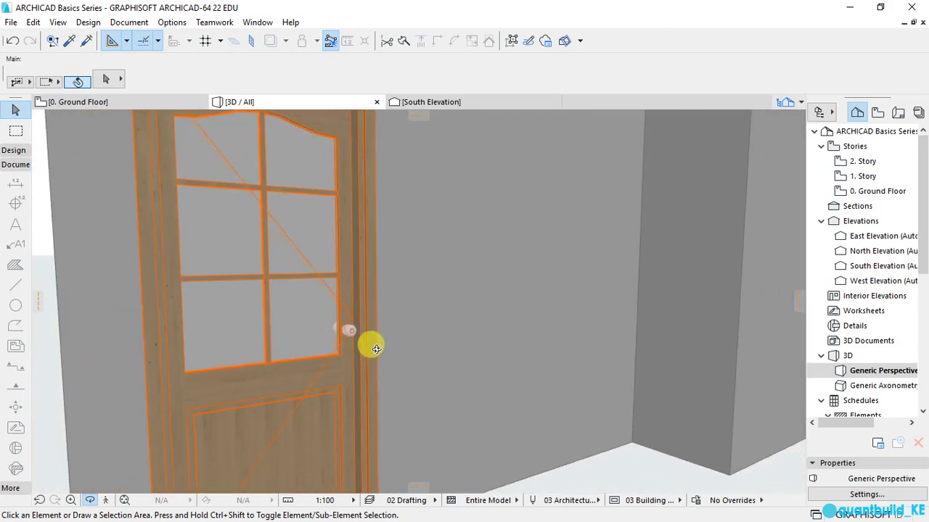
scroll(376, 348, down, 2)
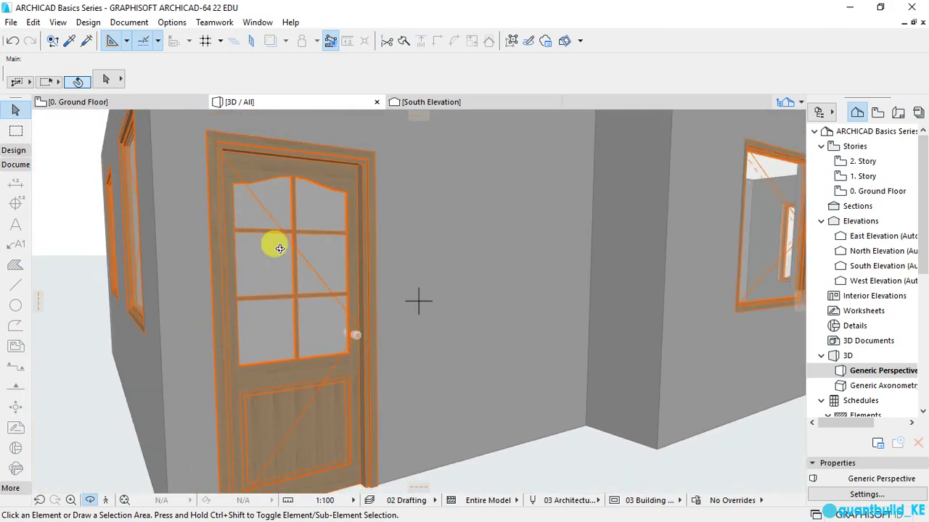
shift+middle_drag(274, 244, 290, 245)
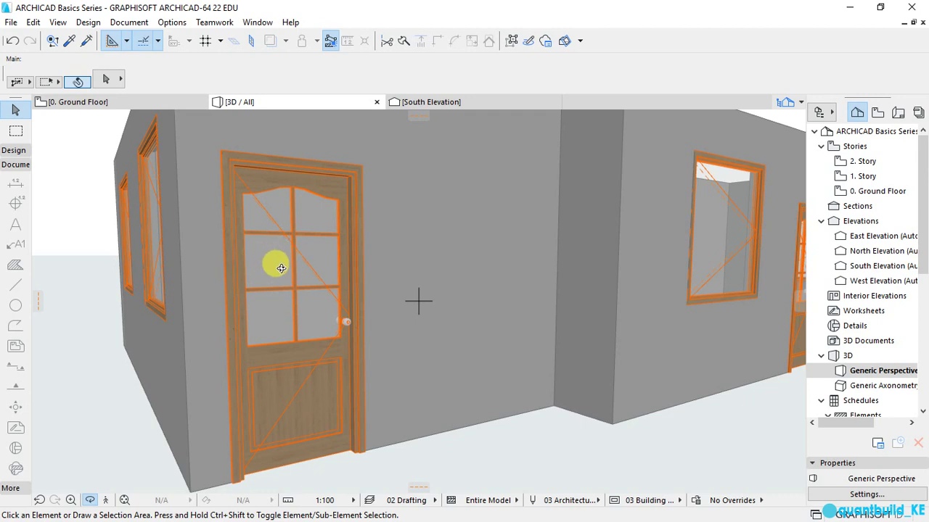
scroll(443, 295, down, 3)
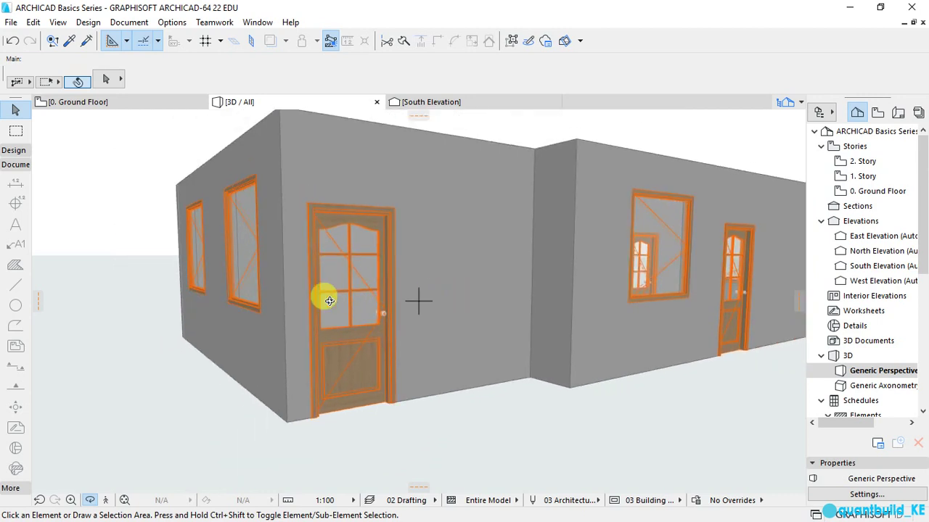
shift+middle_drag(328, 296, 439, 317)
scroll(452, 311, down, 2)
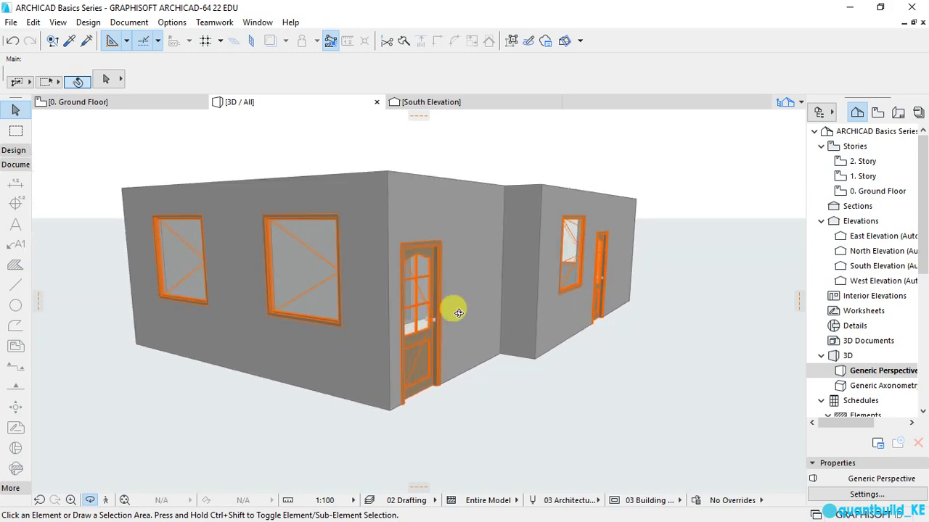
scroll(177, 260, up, 1)
scroll(177, 260, up, 2)
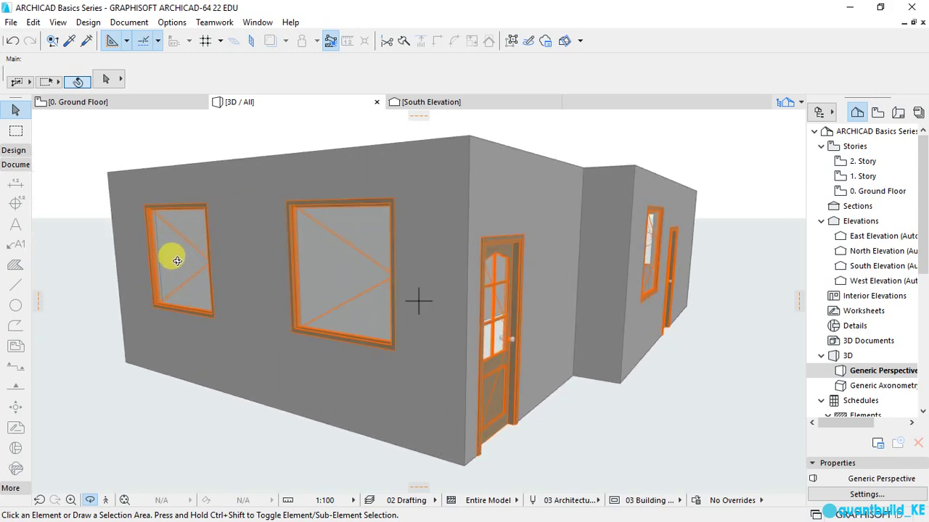
shift+middle_drag(181, 271, 646, 309)
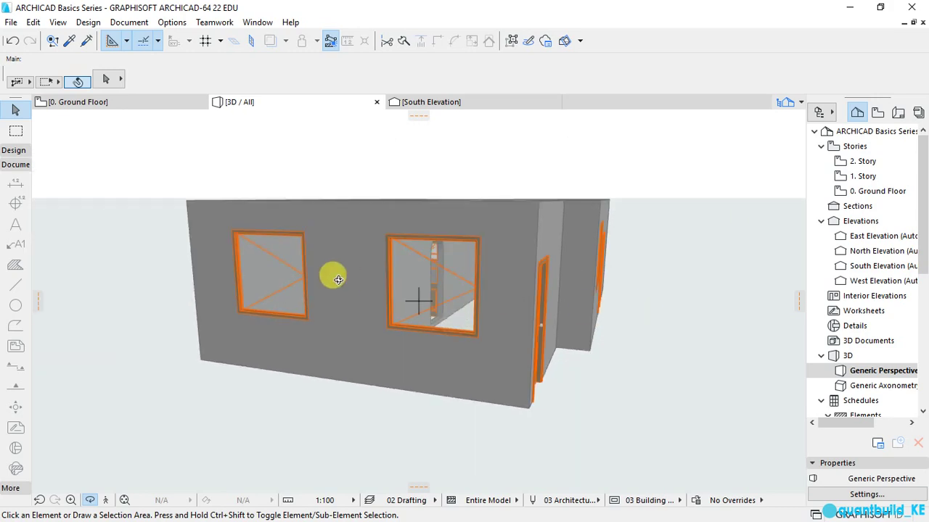
shift+middle_drag(338, 280, 307, 286)
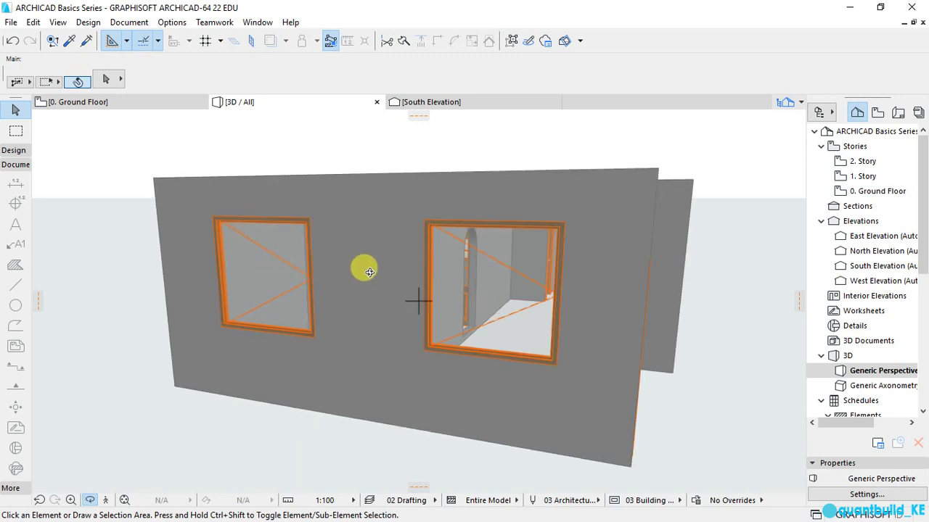
On the ground floor plan, select only the five bedroom, lounge, dining and kitchen windows and open their selection settings.
key(F2)
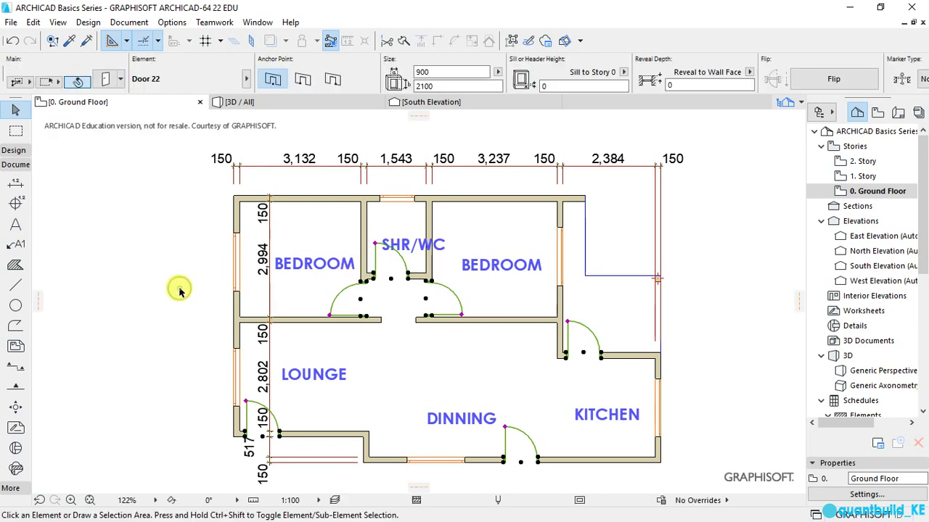
click(180, 290)
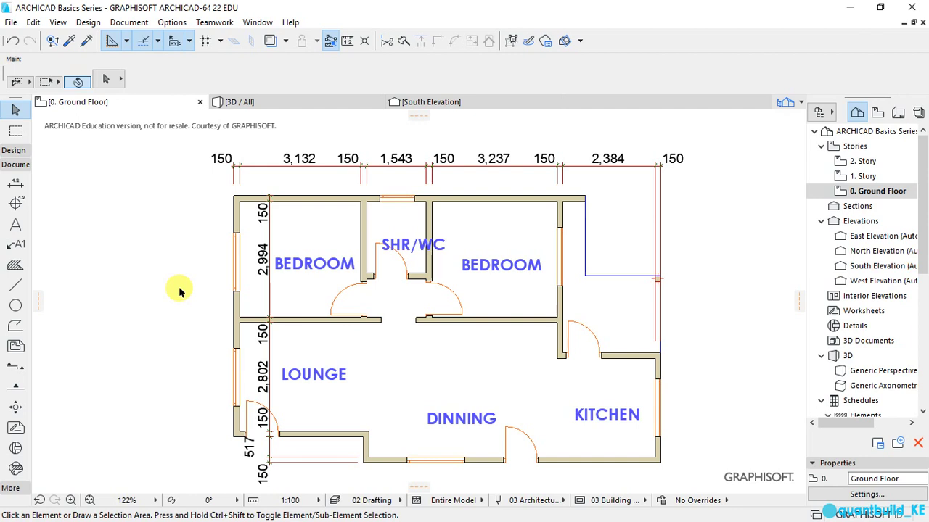
click(237, 293)
shift+click(236, 346)
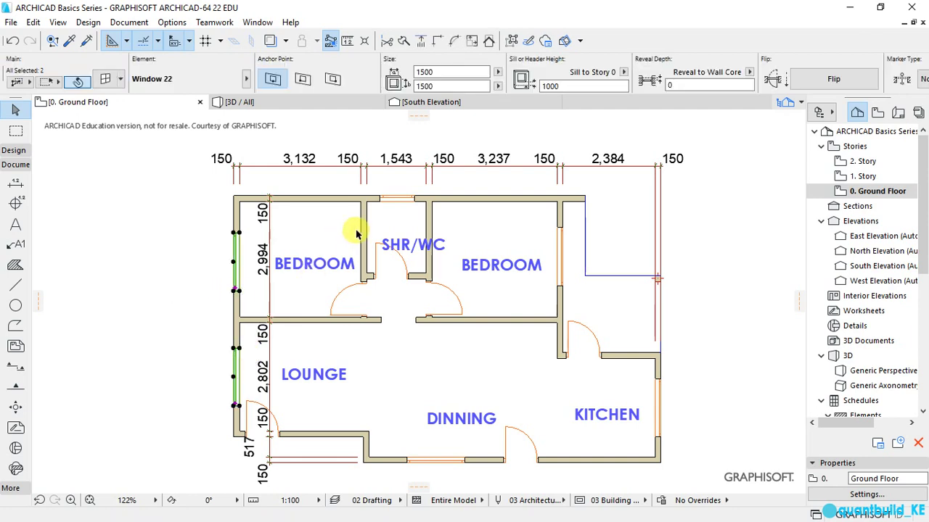
shift+click(408, 461)
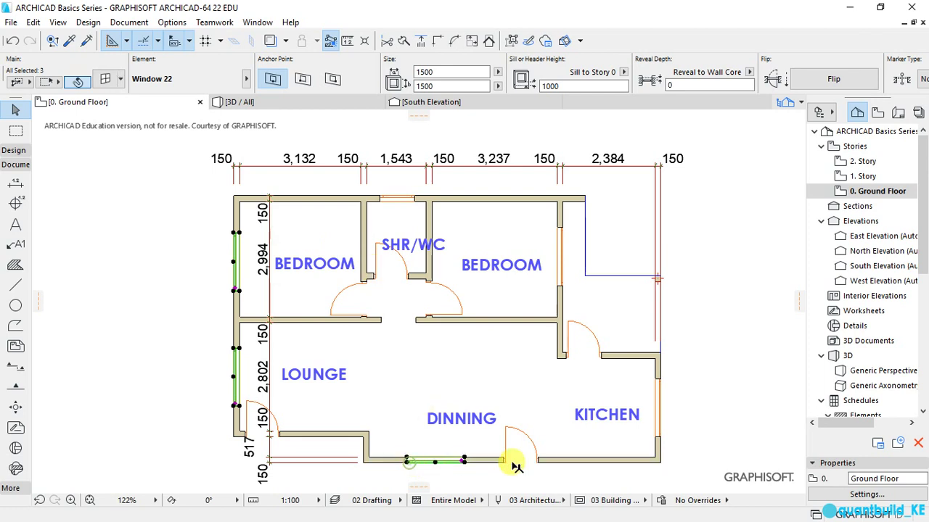
shift+click(658, 430)
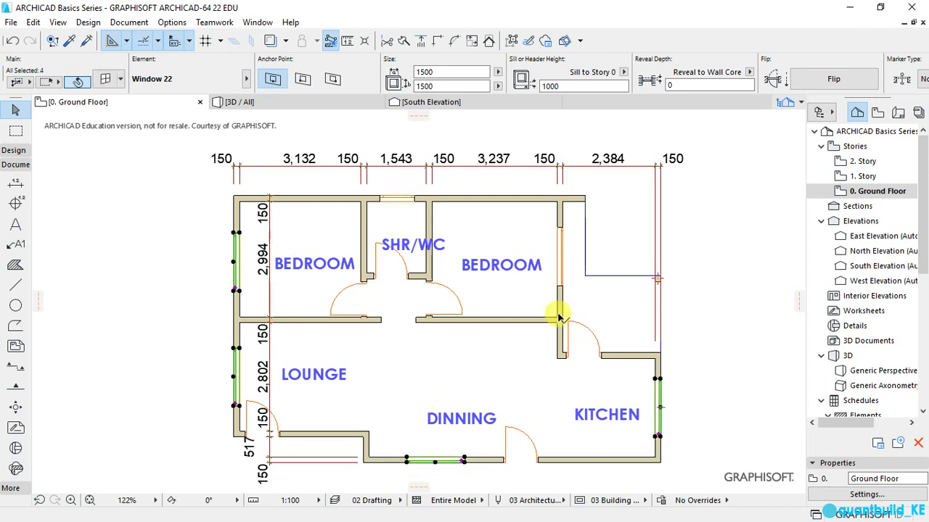
shift+click(560, 285)
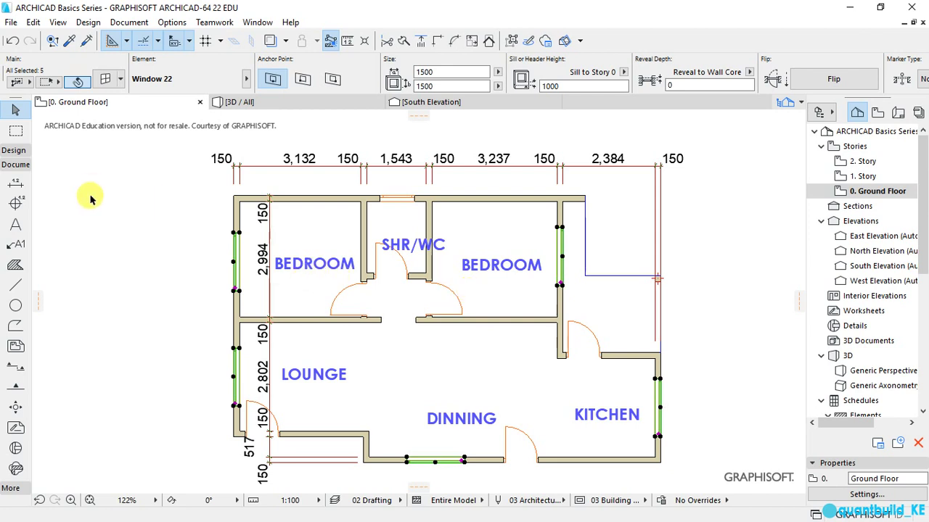
click(107, 82)
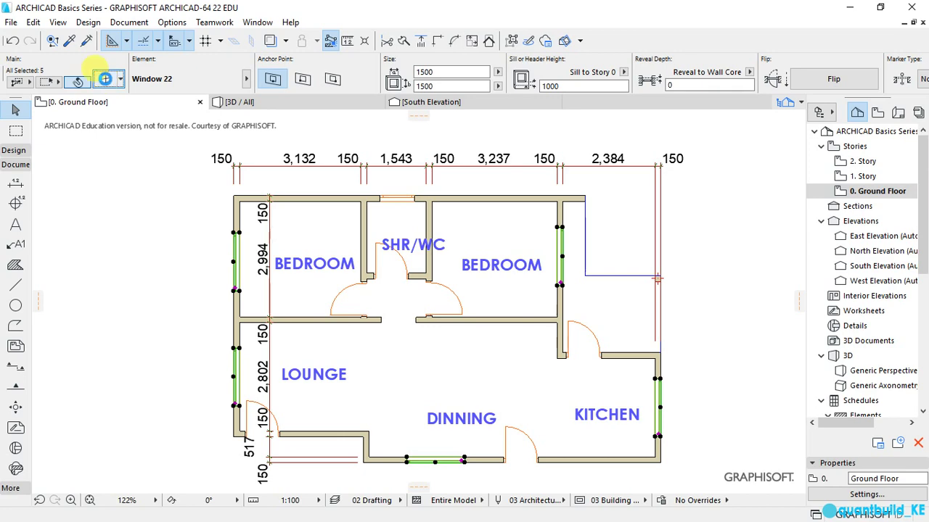
click(107, 80)
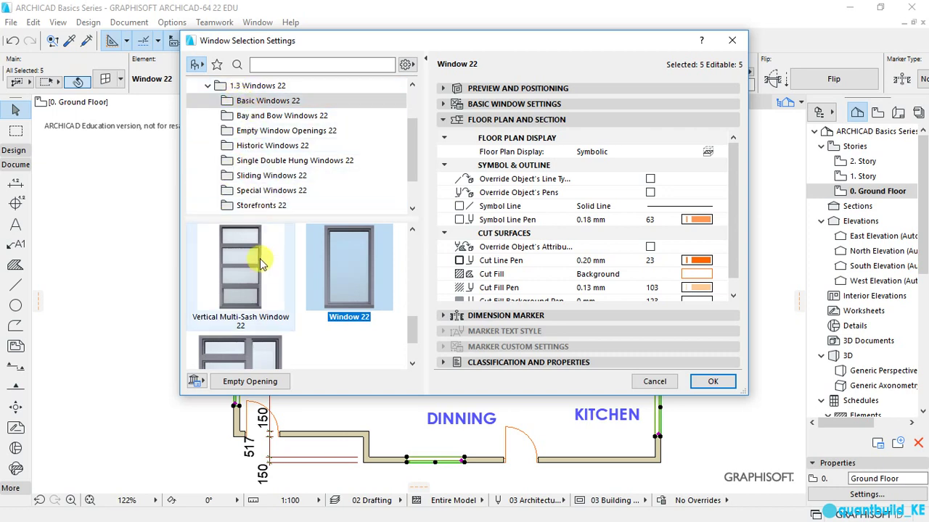
Set the sill height to Story 0 of the five selected windows to 600.
scroll(265, 265, down, 1)
scroll(305, 283, up, 1)
mouse_move(367, 290)
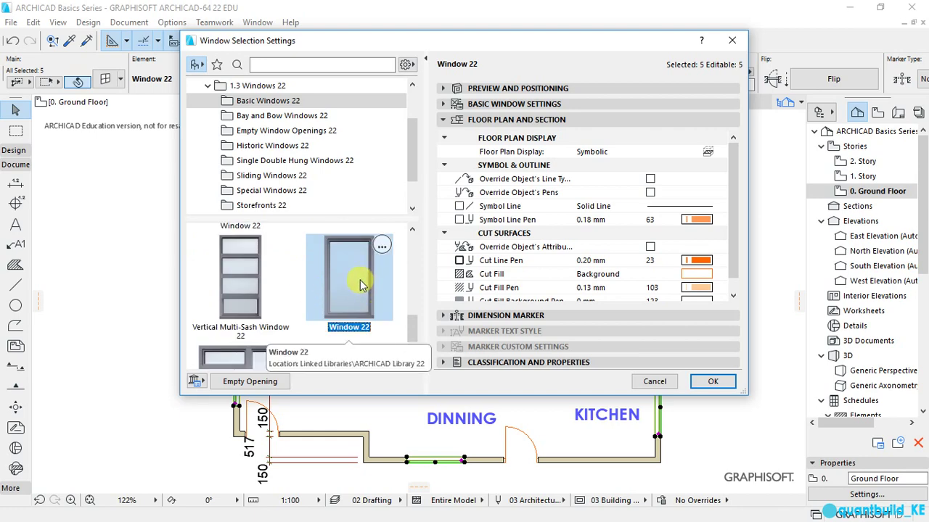
click(479, 92)
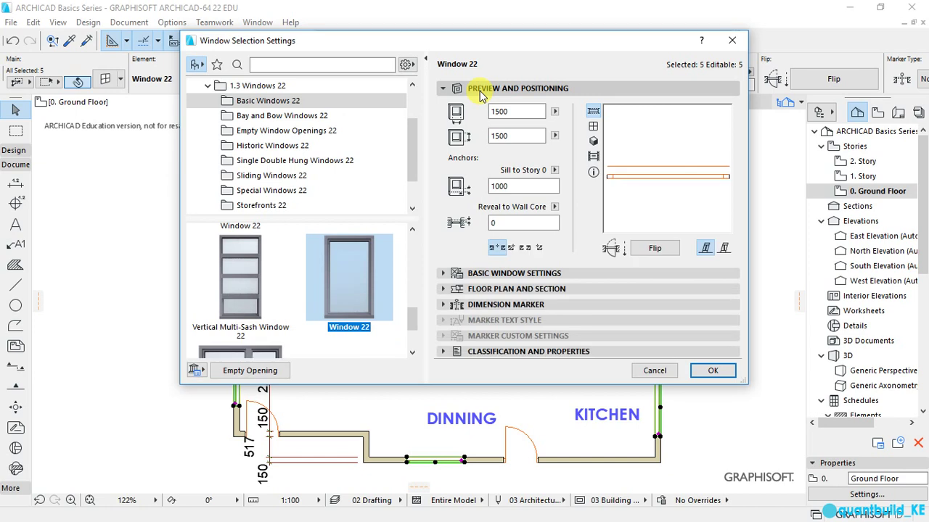
click(514, 110)
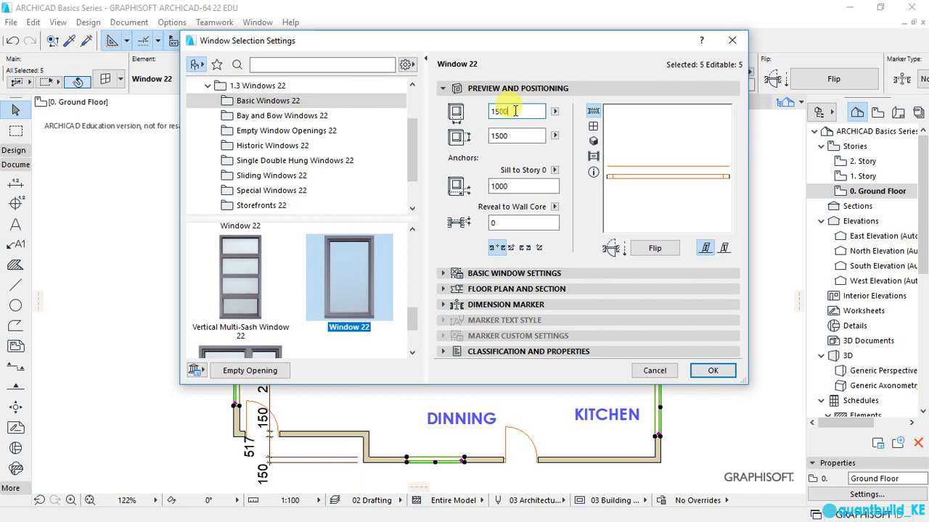
click(515, 135)
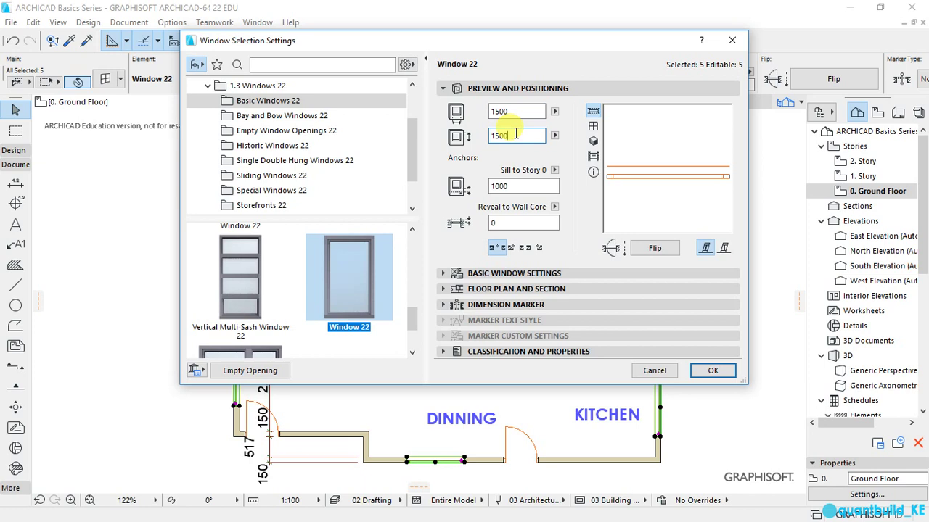
click(513, 185)
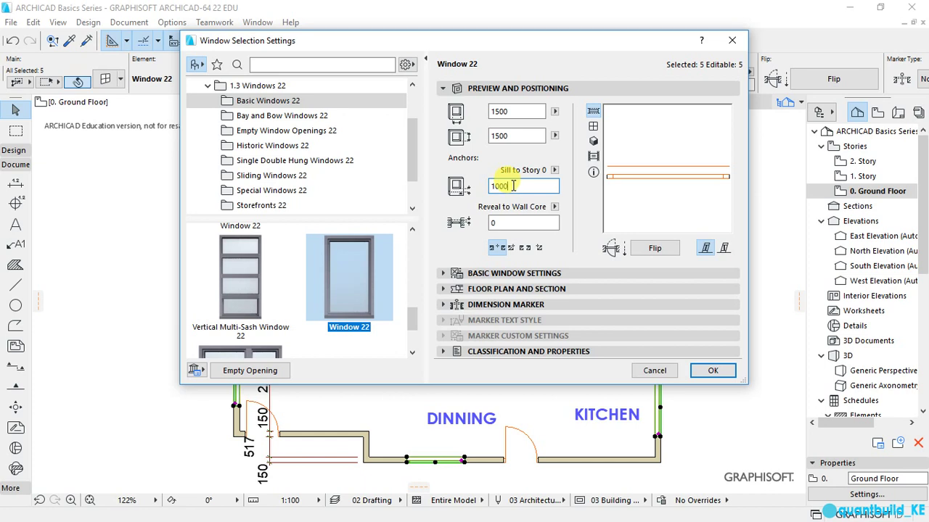
double_click(514, 186)
text(600)
click(498, 224)
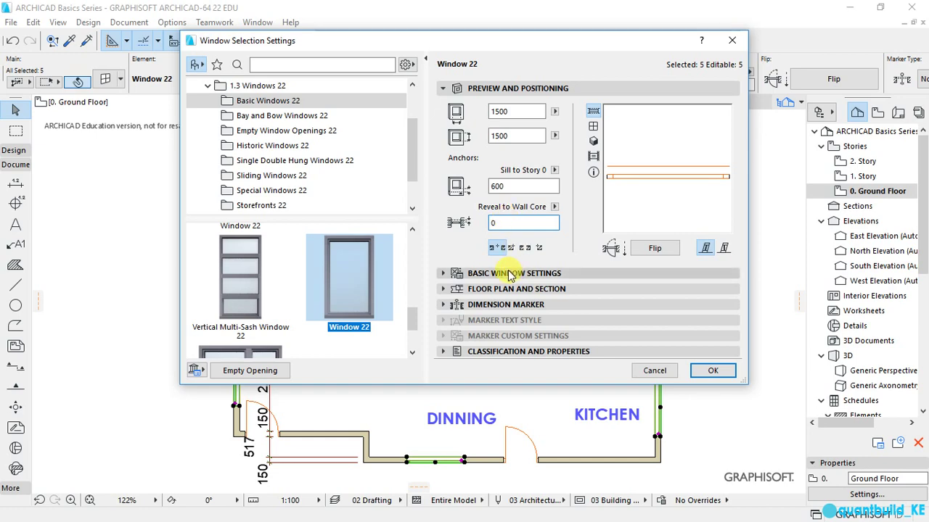
Set the main sash opening type of the five selected windows to Fixed Sash in the basic window settings.
click(445, 273)
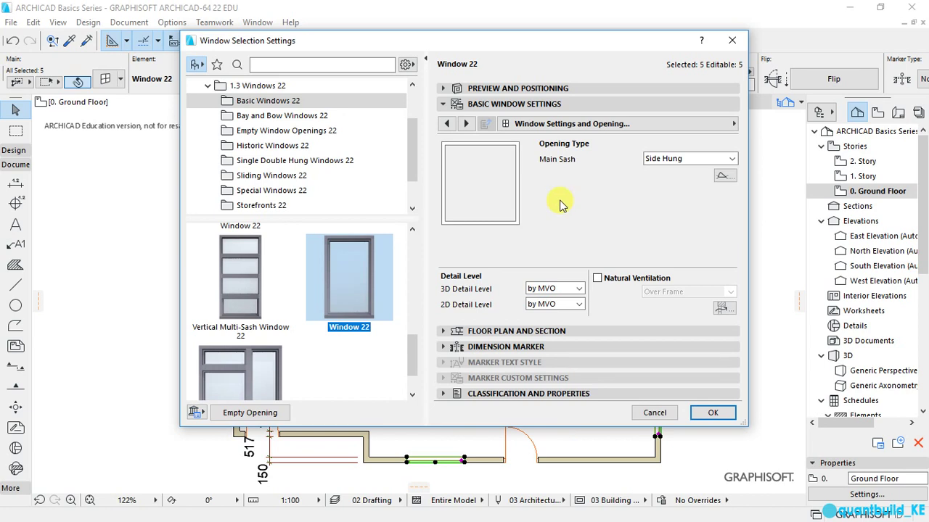
click(731, 159)
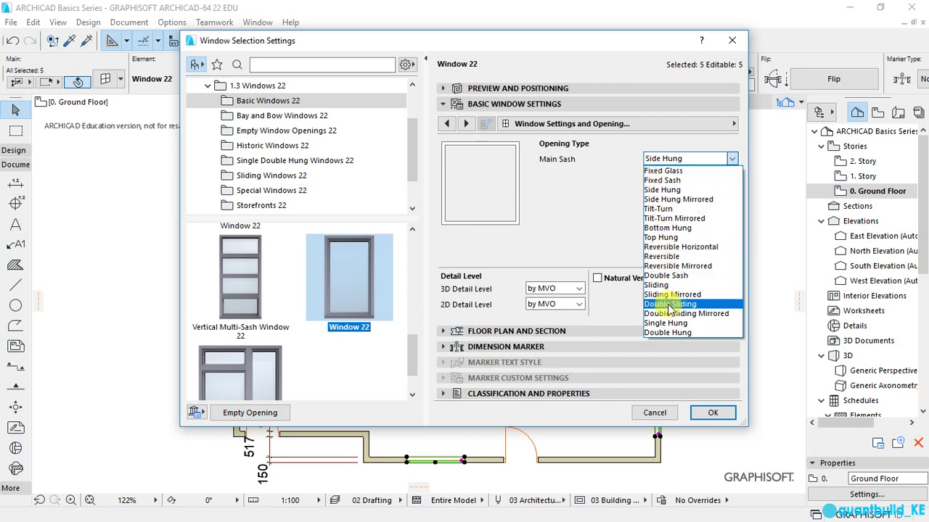
click(656, 180)
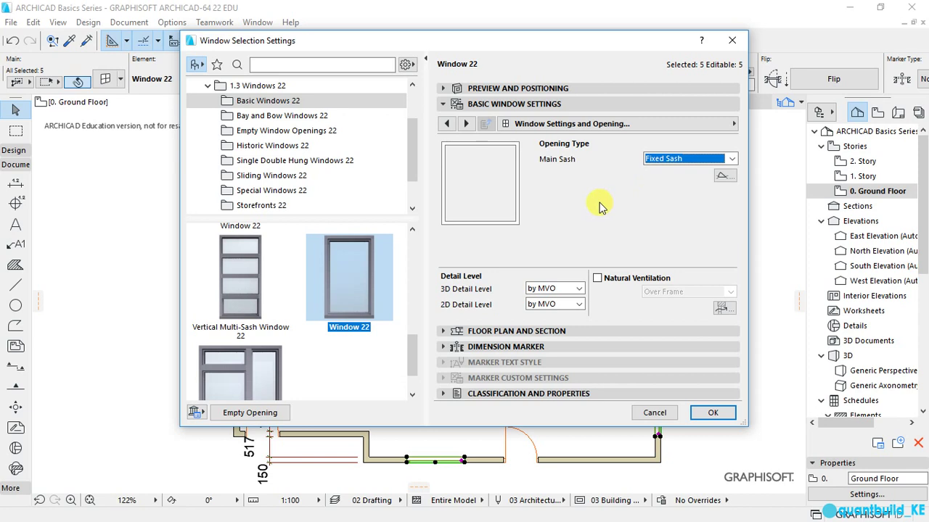
Turn on Uniform Frame Width for the selected windows.
click(731, 127)
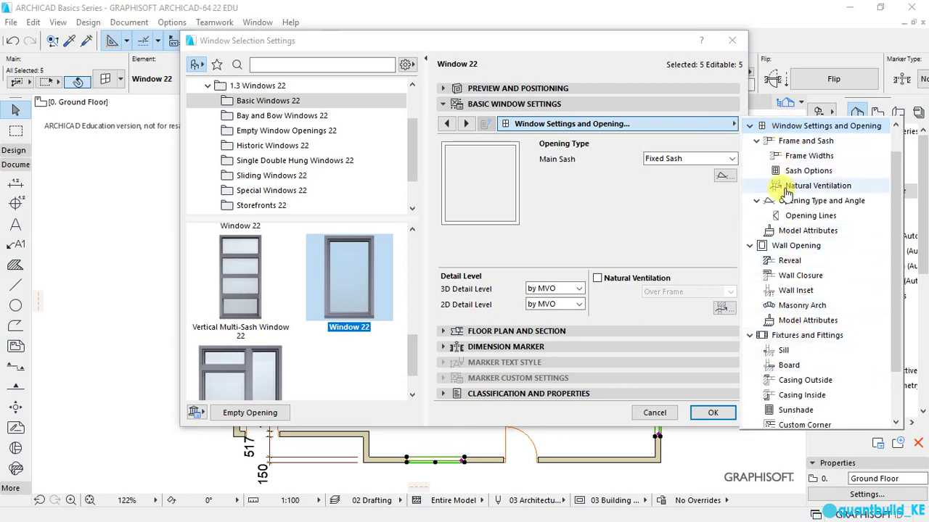
click(798, 159)
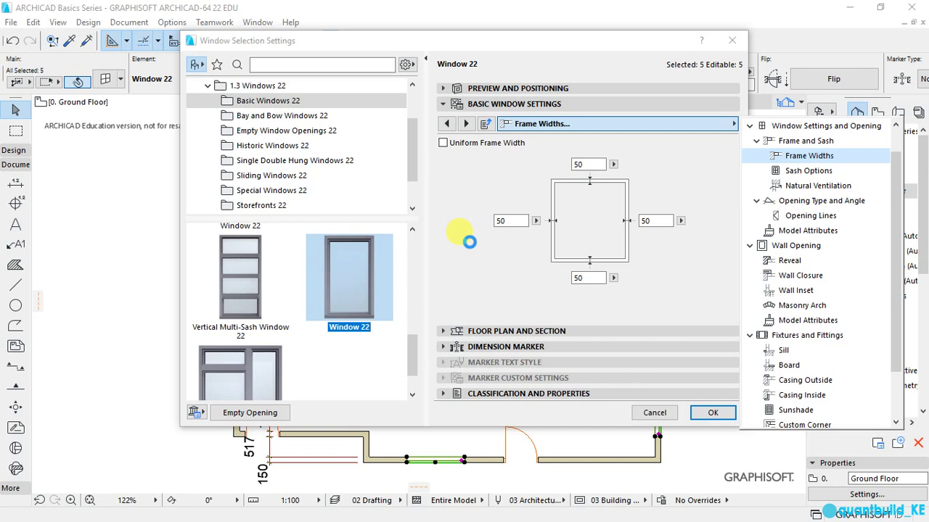
click(469, 242)
click(442, 142)
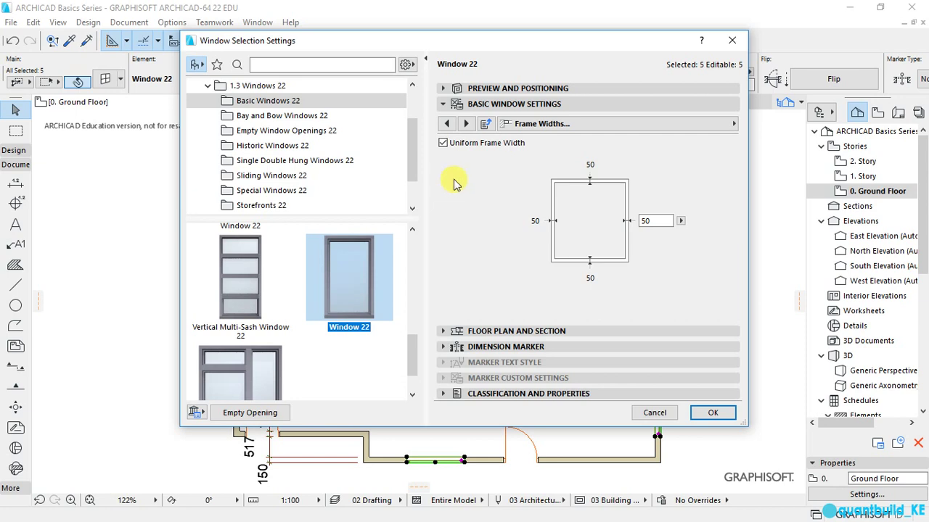
Change the sash type of the selected windows to H-V Grid in the sash options.
click(730, 127)
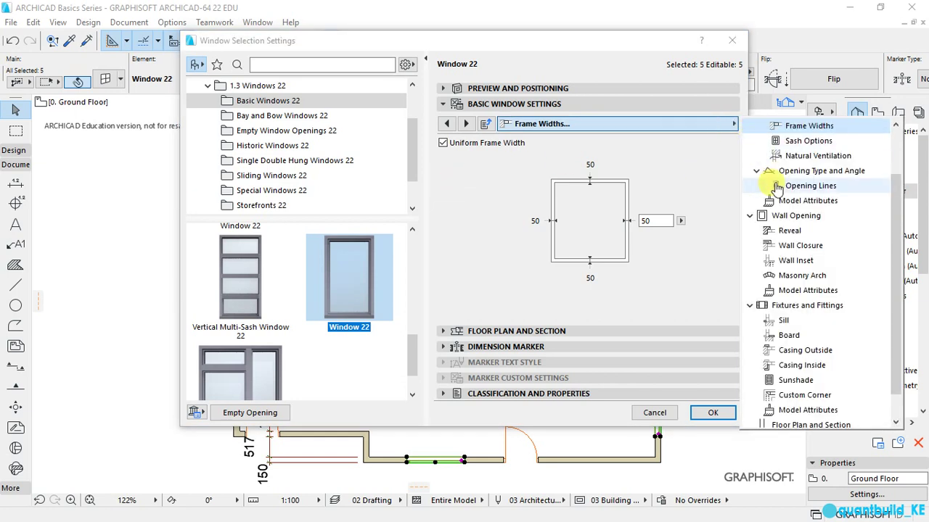
click(801, 142)
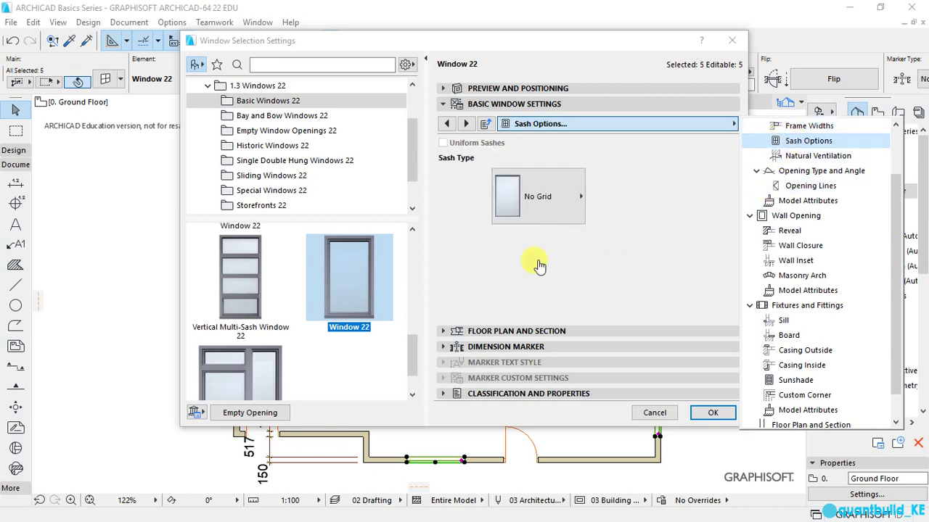
click(539, 199)
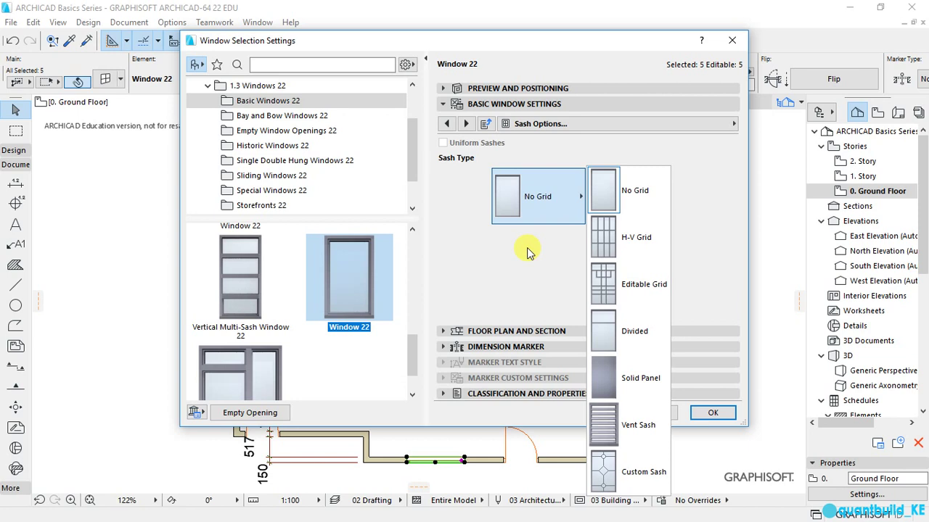
click(602, 232)
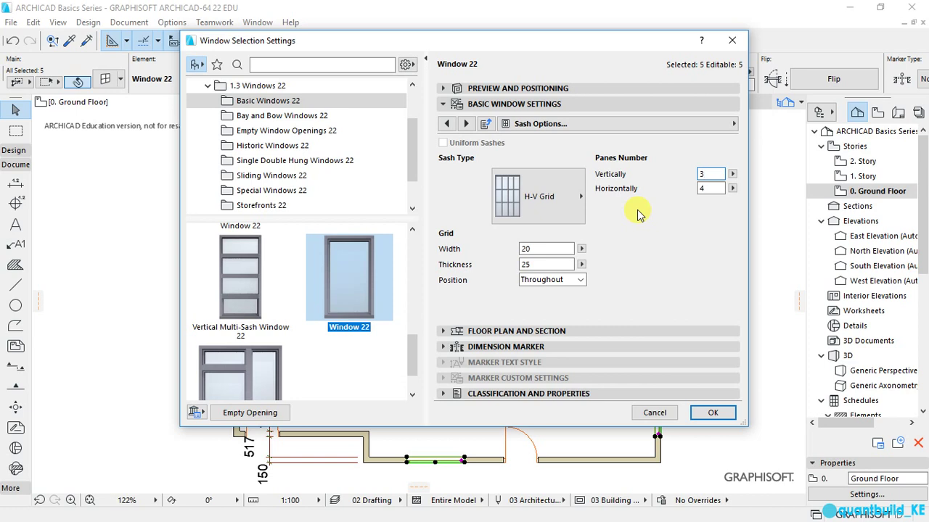
Add a sill to the selected windows in the fixtures and fittings settings.
click(728, 127)
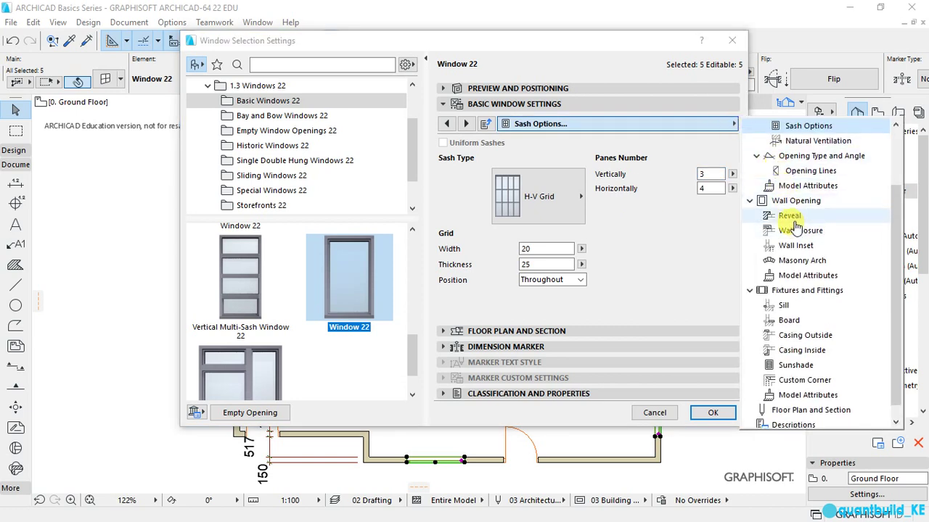
click(784, 307)
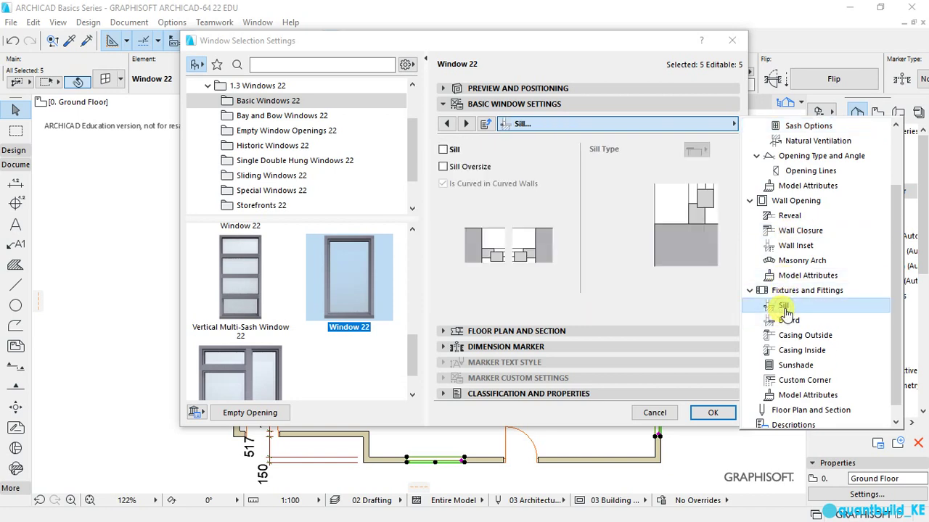
click(444, 186)
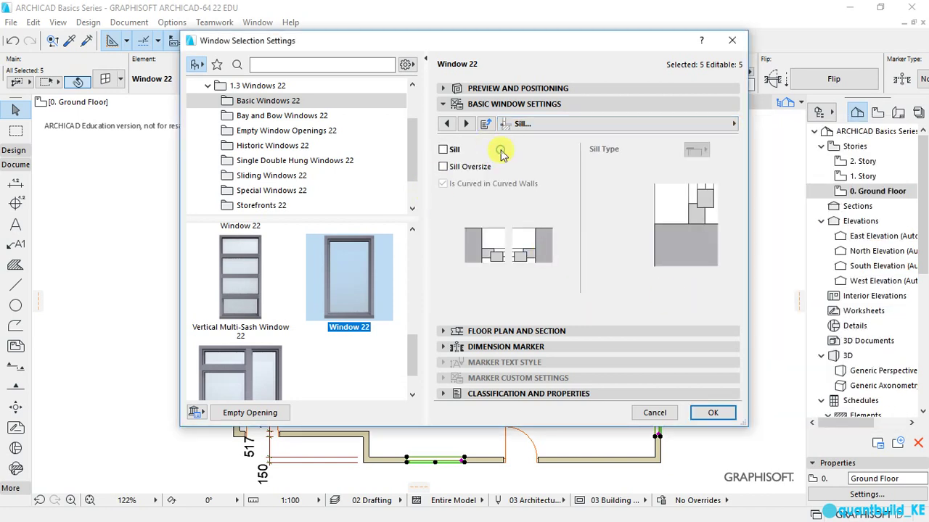
click(443, 151)
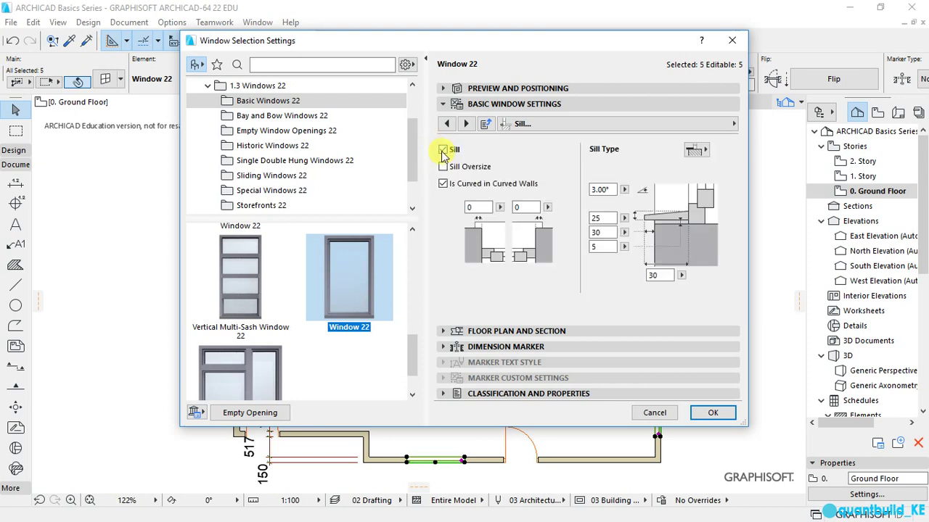
Add a board to the selected windows in the fixtures and fittings settings.
click(733, 124)
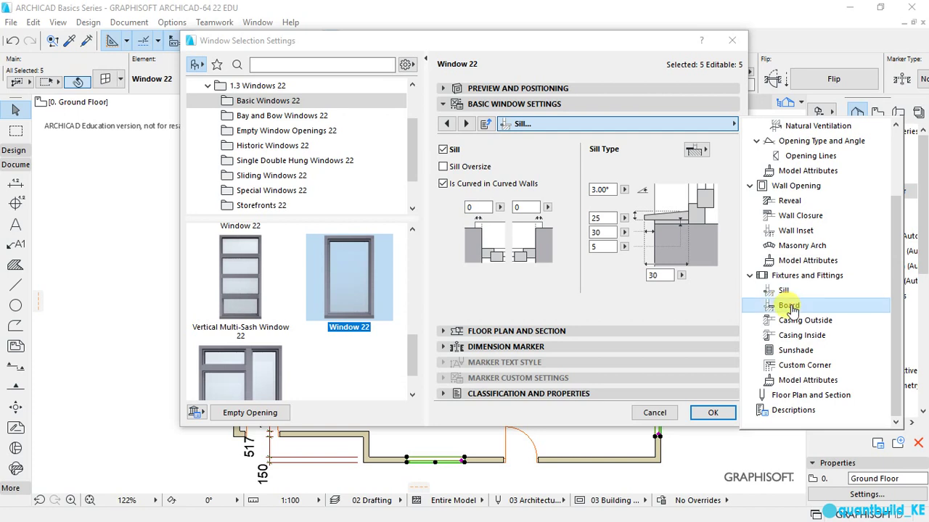
click(788, 306)
click(688, 248)
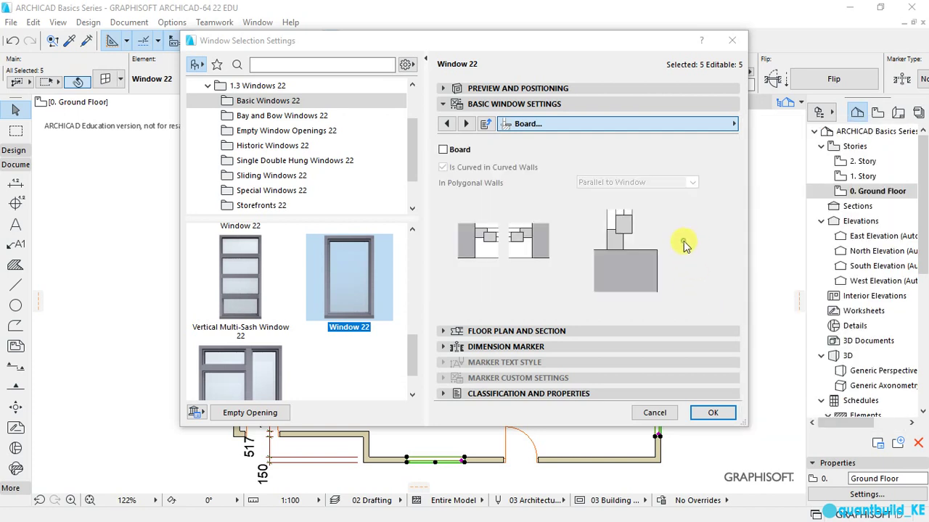
click(442, 150)
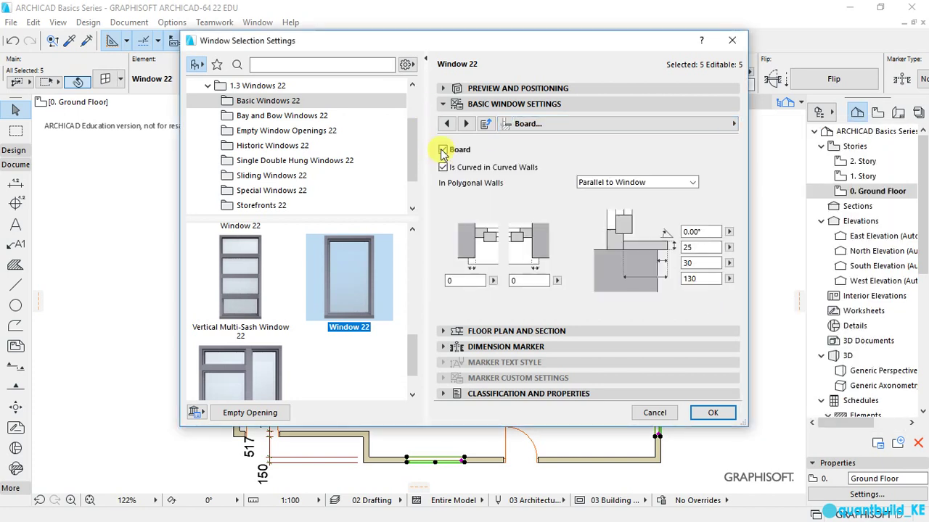
click(733, 125)
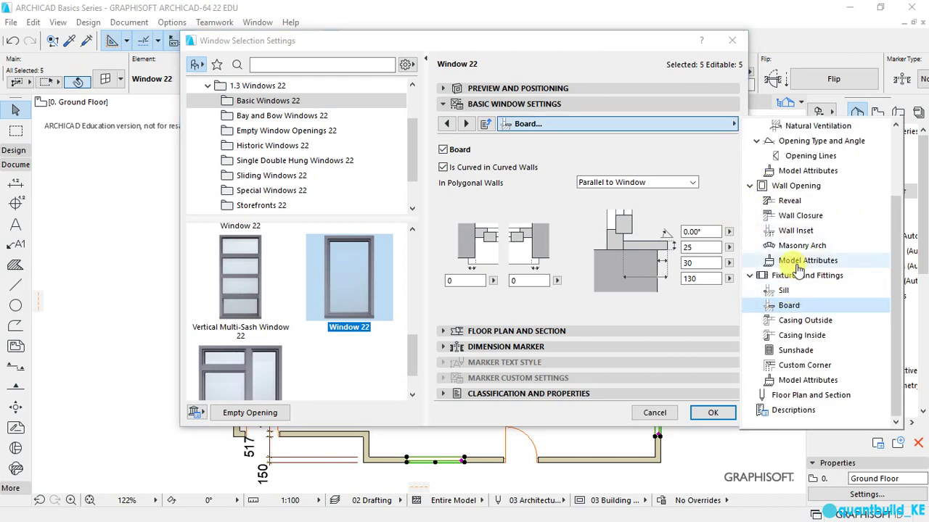
scroll(801, 335, up, 2)
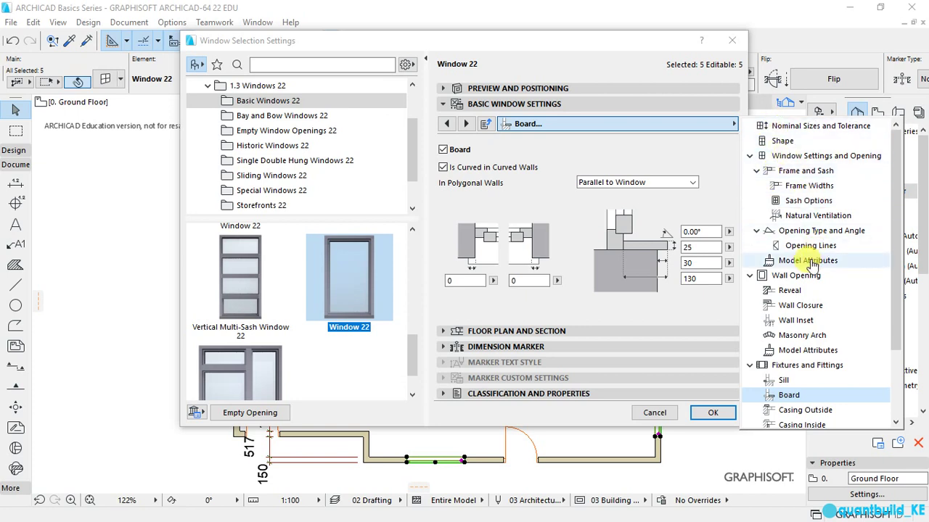
scroll(794, 207, down, 2)
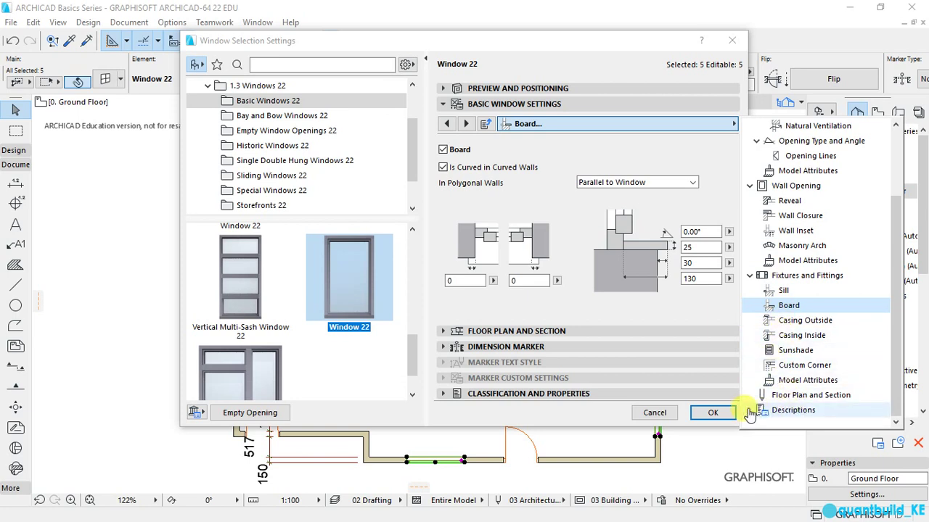
click(651, 311)
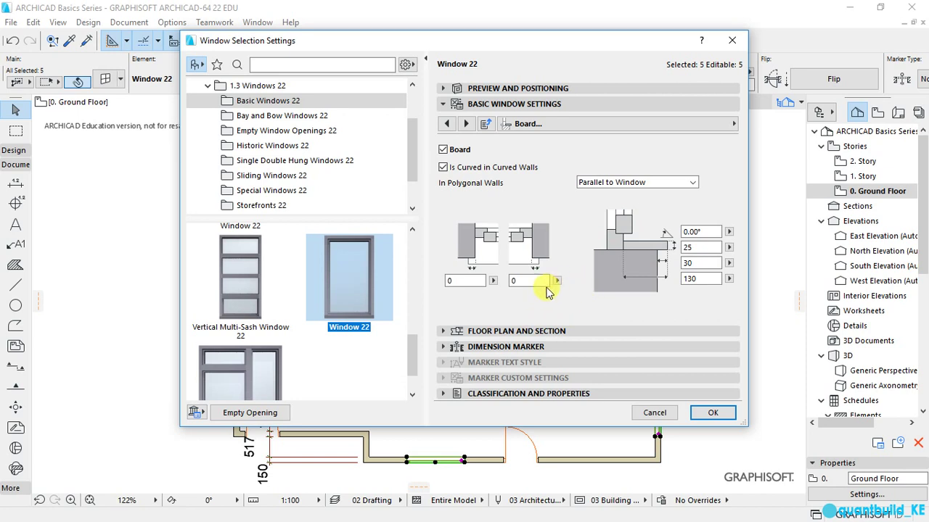
Keep pen 63 as the symbol line pen in the floor plan and section settings, and apply the window settings.
click(504, 331)
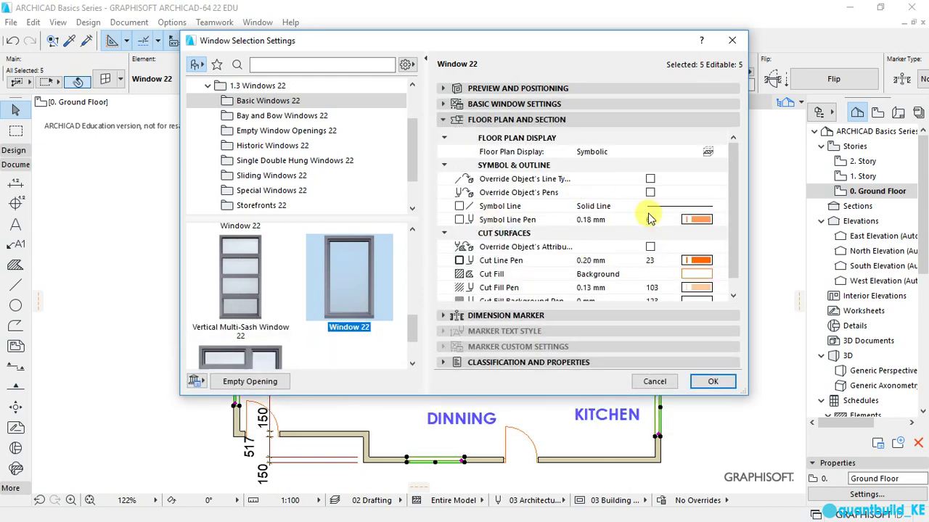
scroll(666, 212, down, 1)
click(697, 206)
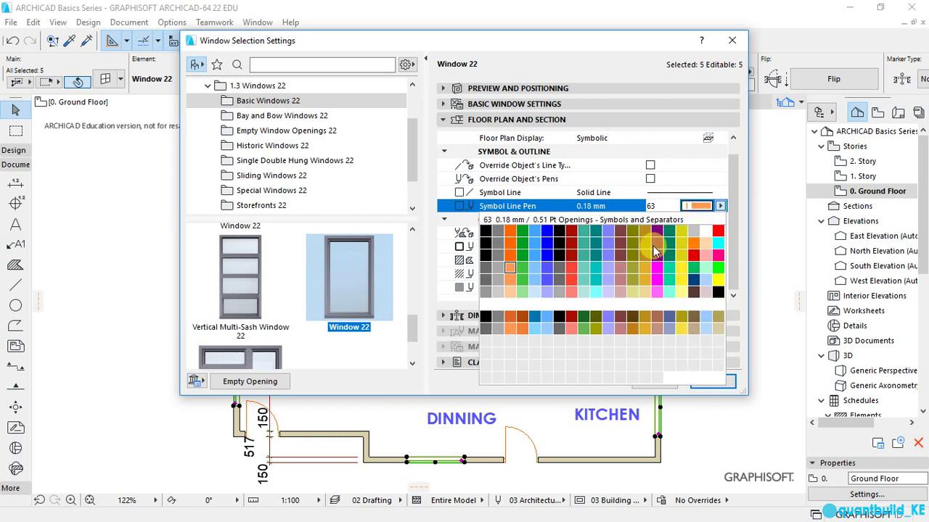
click(510, 268)
click(701, 207)
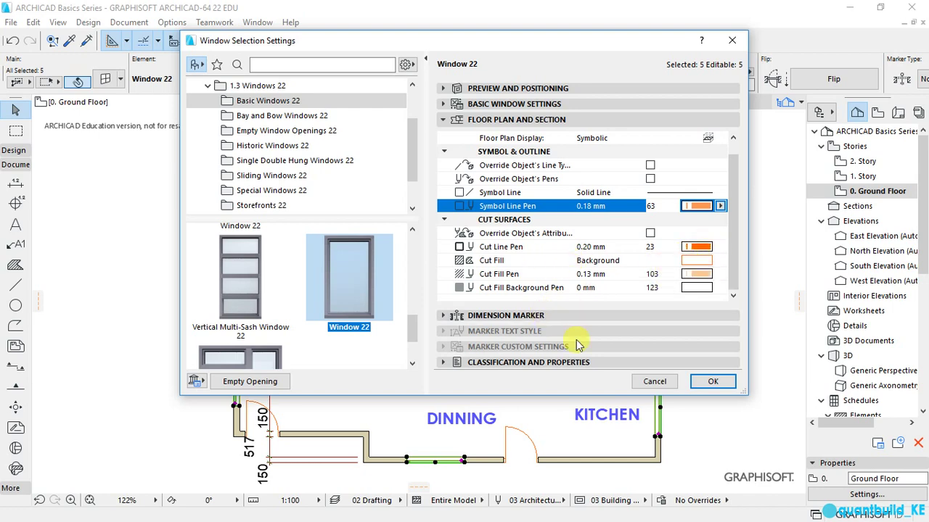
click(712, 382)
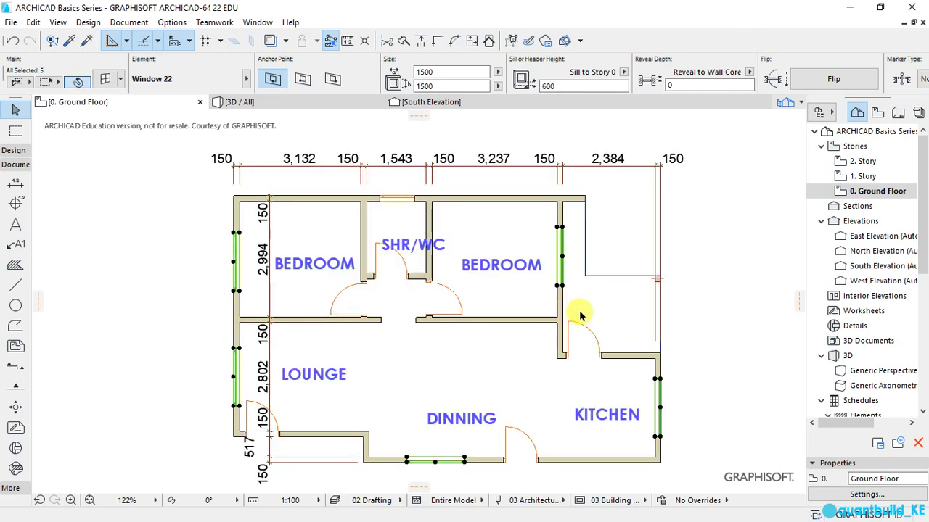
Inspect the restyled side wall windows up close in the 3D view, and return to the ground floor plan.
click(243, 101)
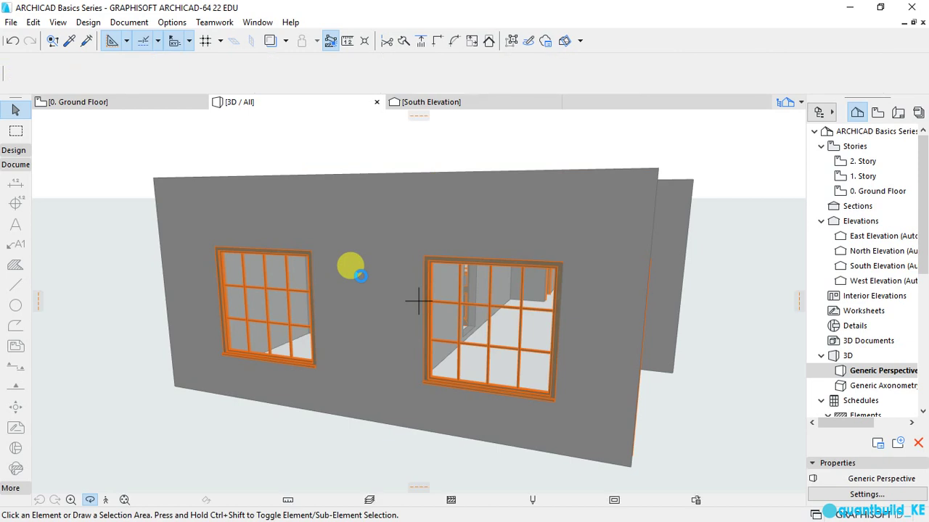
drag(358, 279, 474, 312)
scroll(489, 352, up, 5)
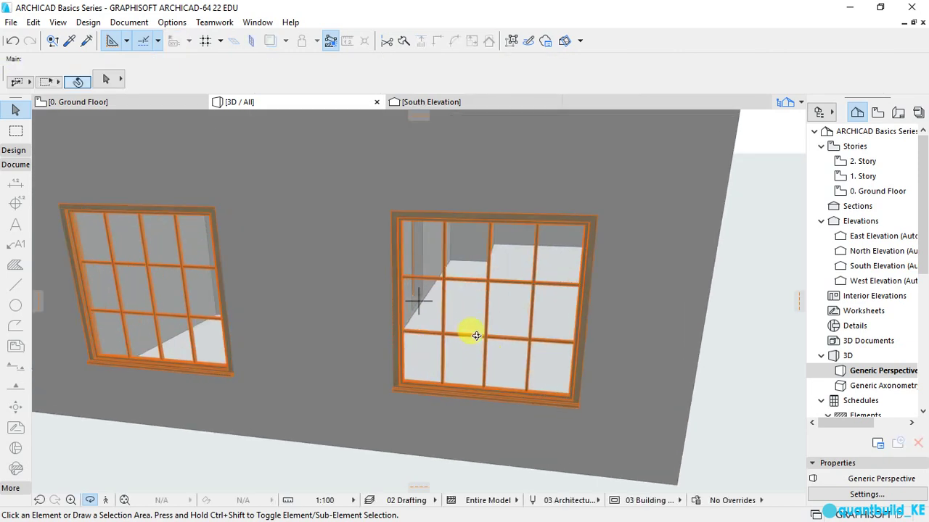
scroll(476, 330, up, 3)
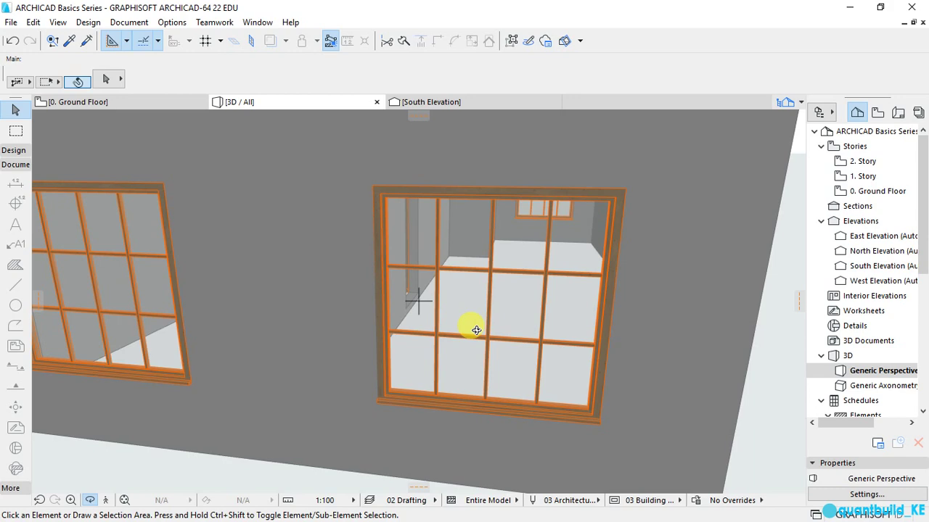
scroll(475, 330, down, 5)
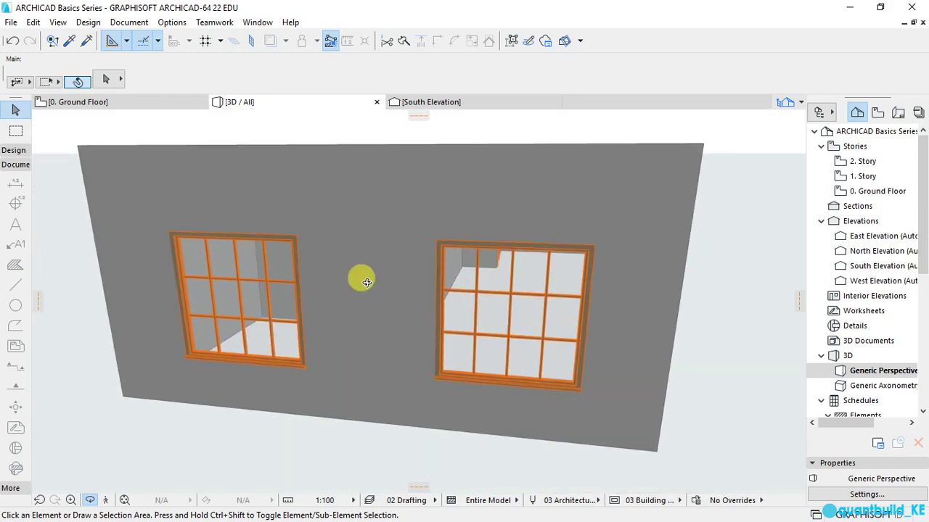
click(155, 103)
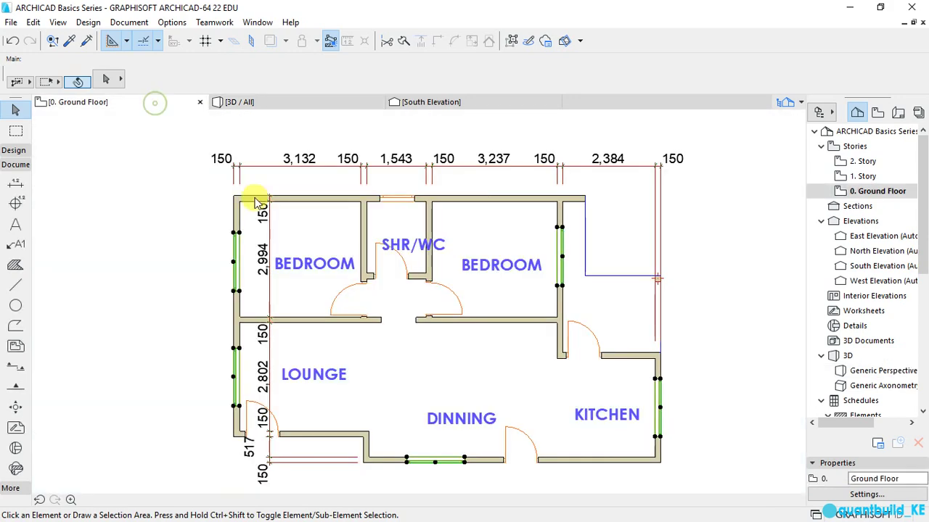